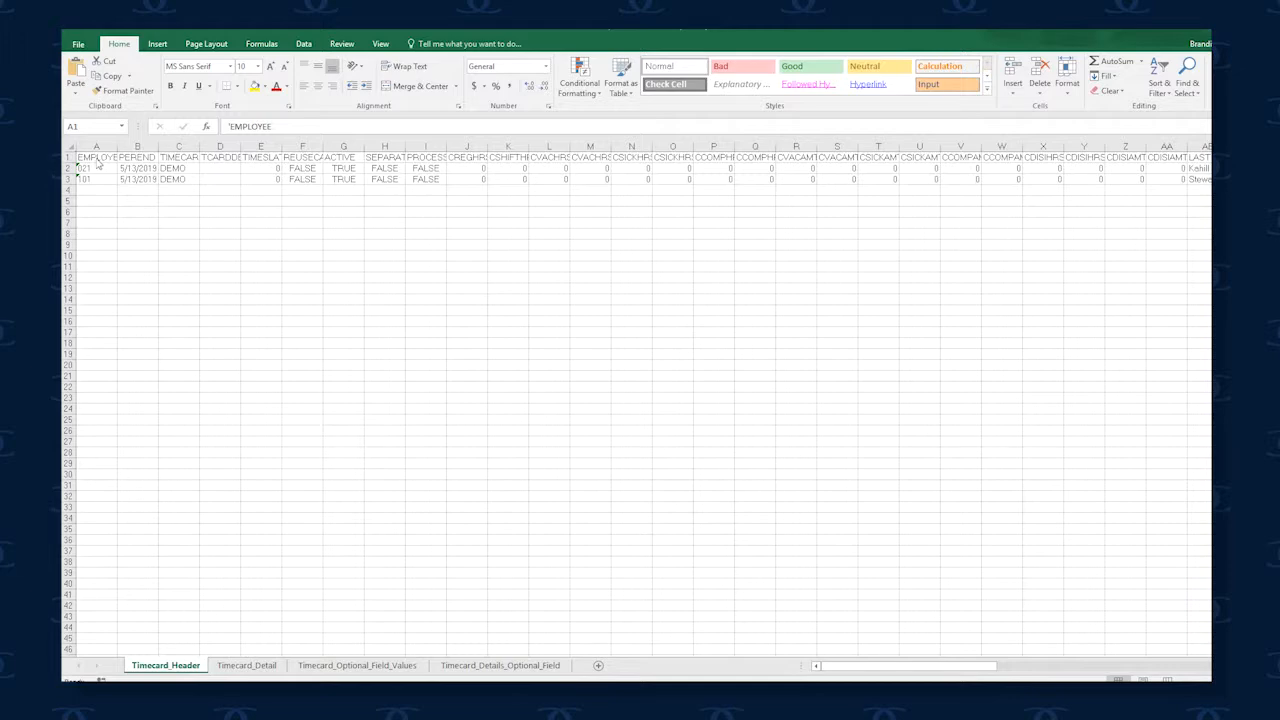
Apply the Good cell style to the EMPLOYEE, PEREND and TIMECARD headers on the Timecard_Header sheet
left_click_drag(98, 162, 180, 158)
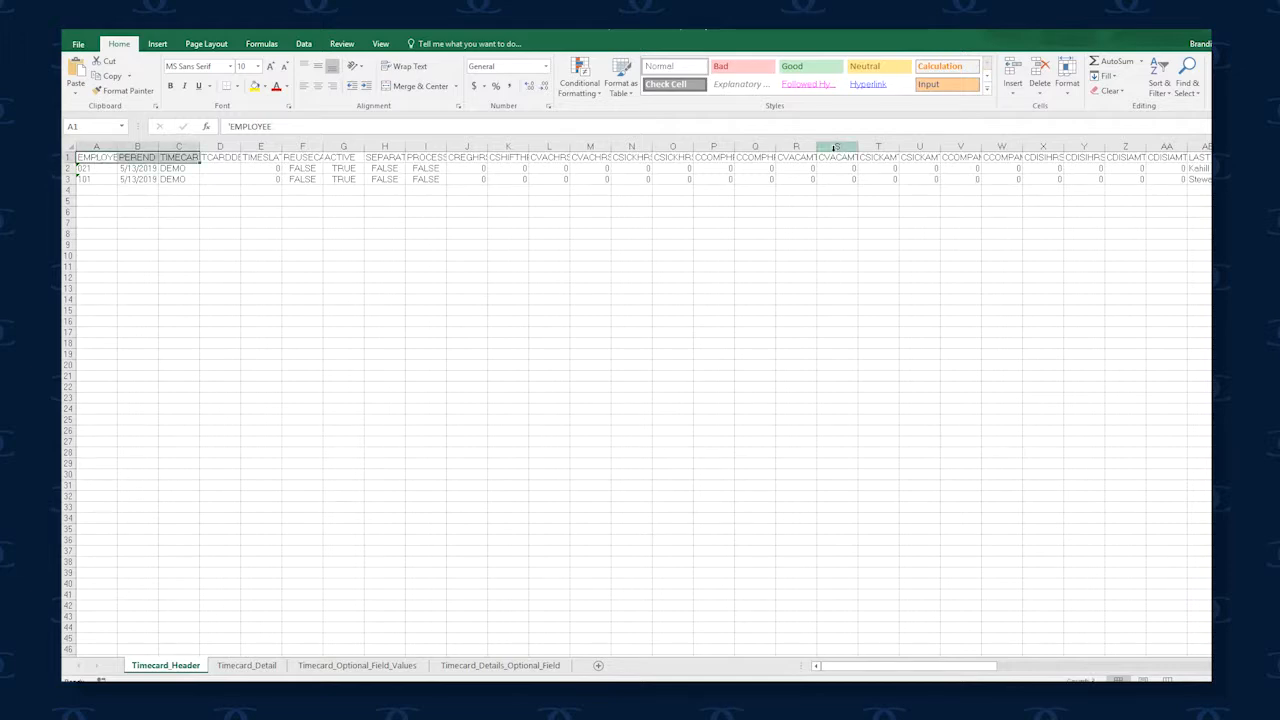
left_click(810, 66)
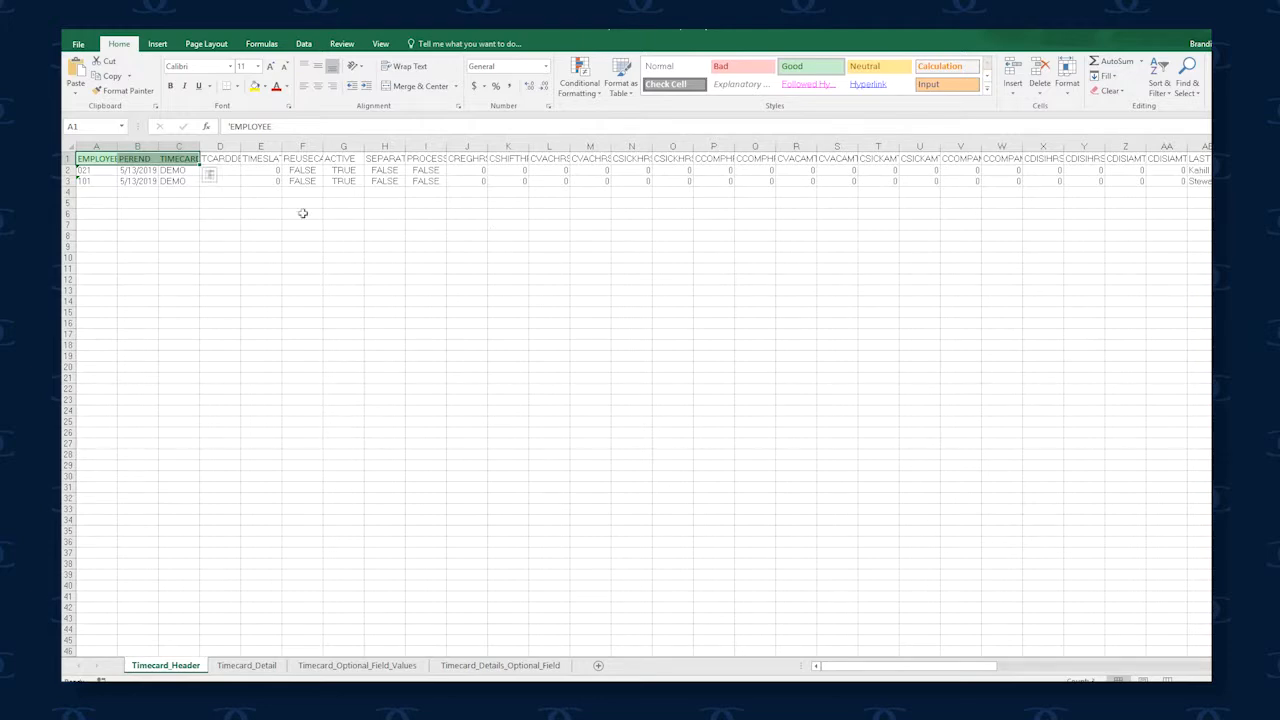
Delete all columns after TIMECARD on the Timecard_Header sheet
left_click(233, 147)
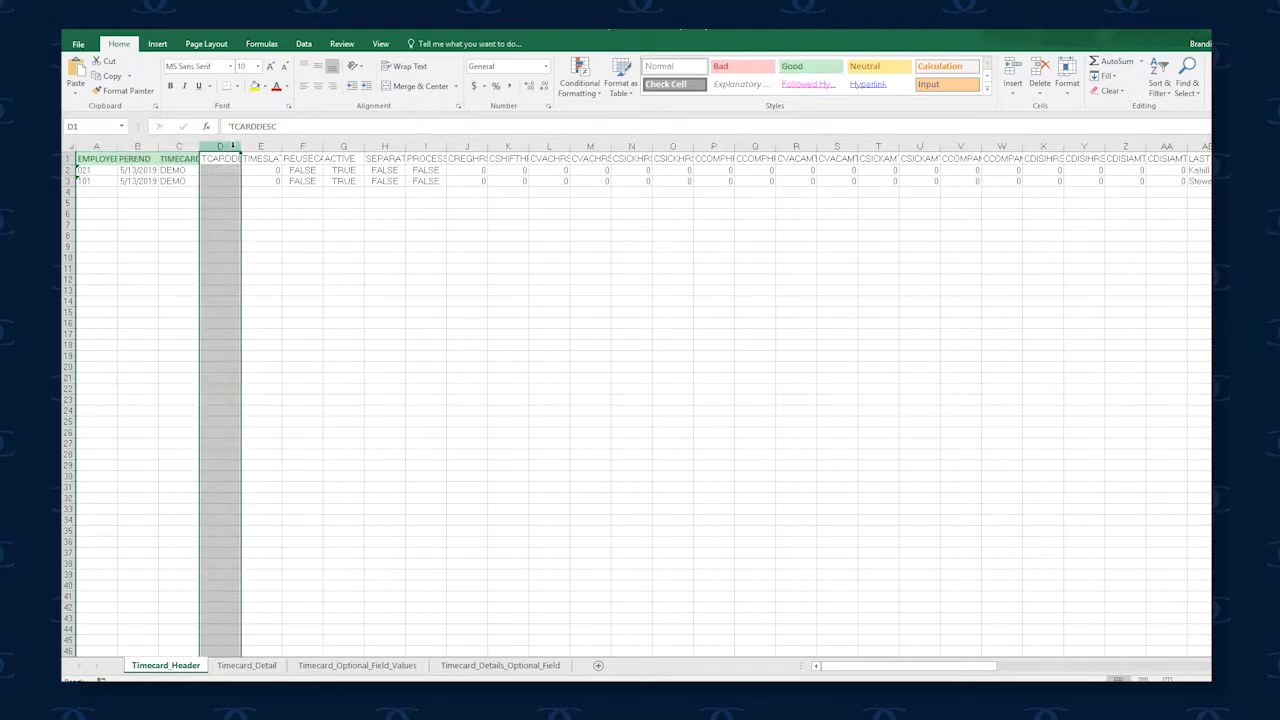
left_click_drag(233, 147, 1080, 197)
right_click(1080, 197)
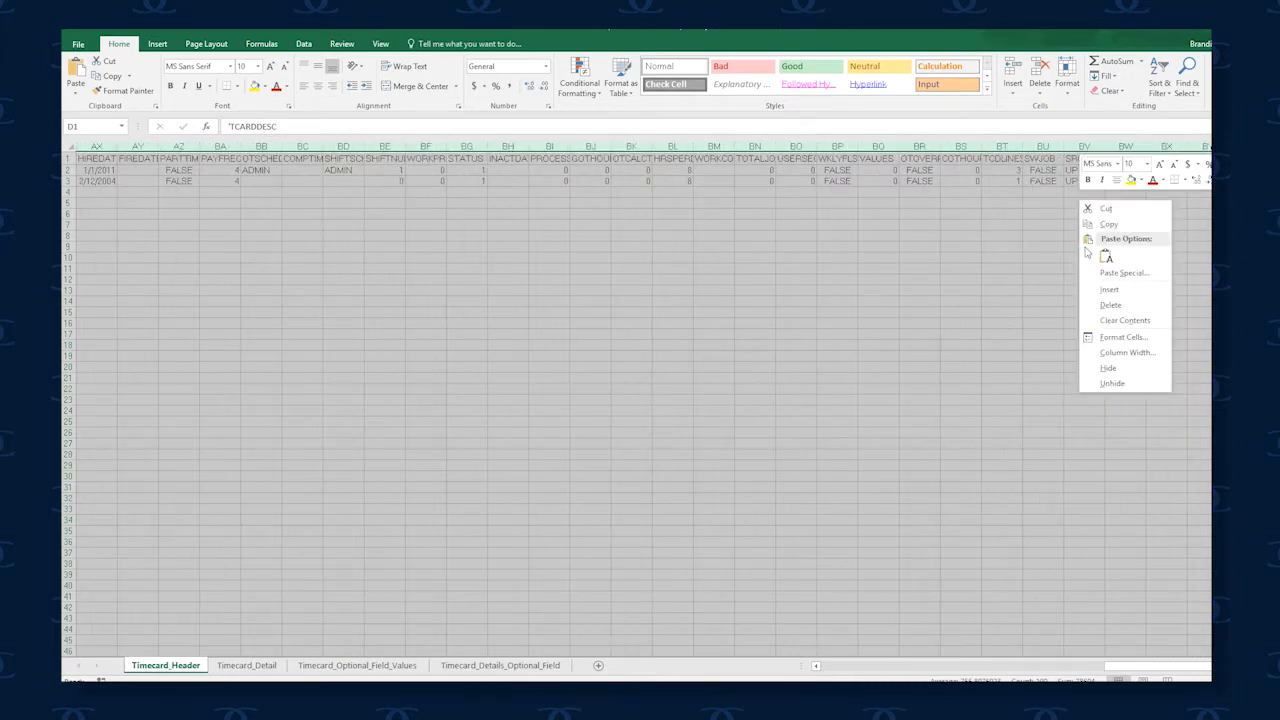
left_click(1110, 304)
On the Timecard_Detail sheet, apply the Good style to the EMPLOYEE through EARNDED headers
key("ctrl+Page_Down")
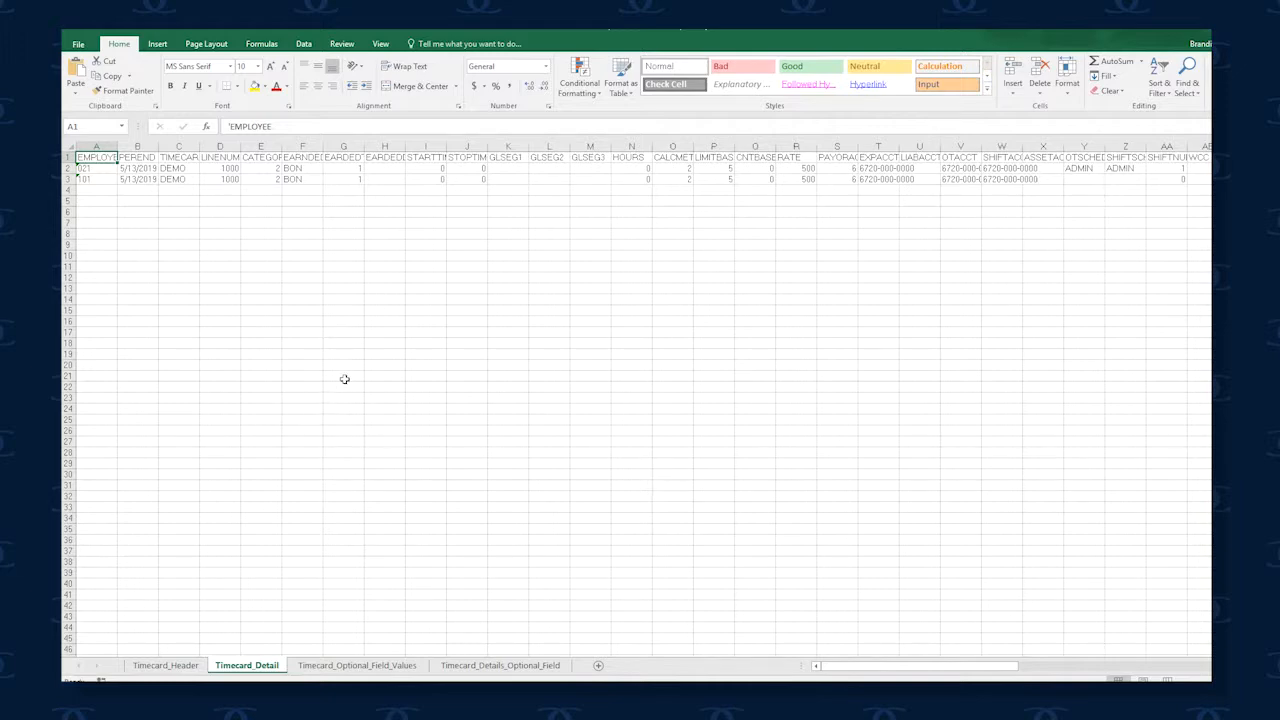
left_click_drag(105, 157, 315, 157)
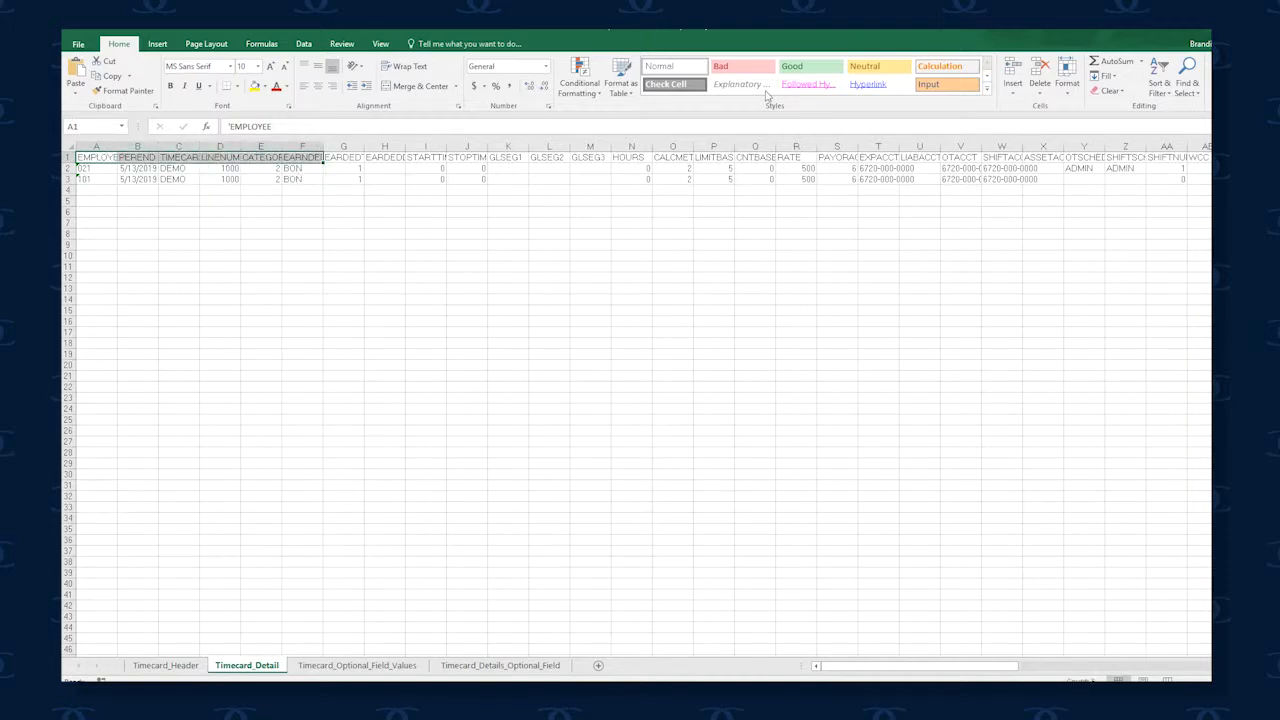
left_click(805, 67)
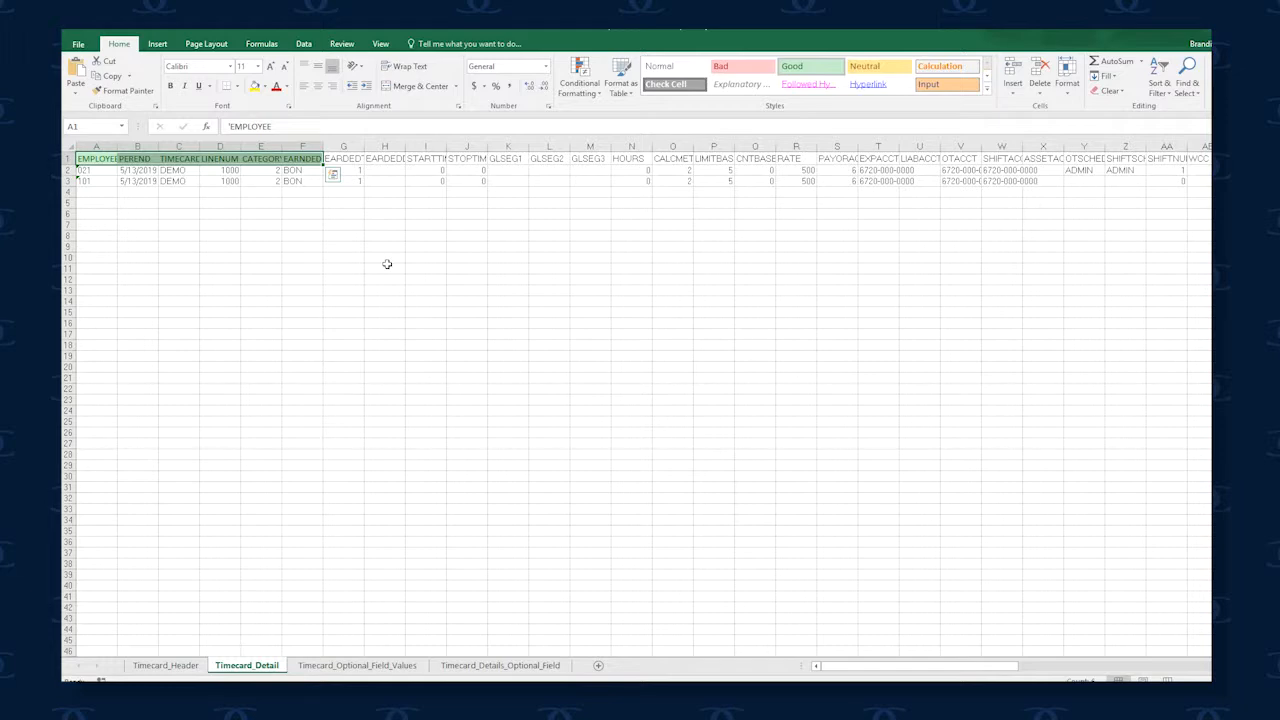
Apply the Good style to the RATE header and the Neutral style to the EXPACCT header
left_click(793, 158)
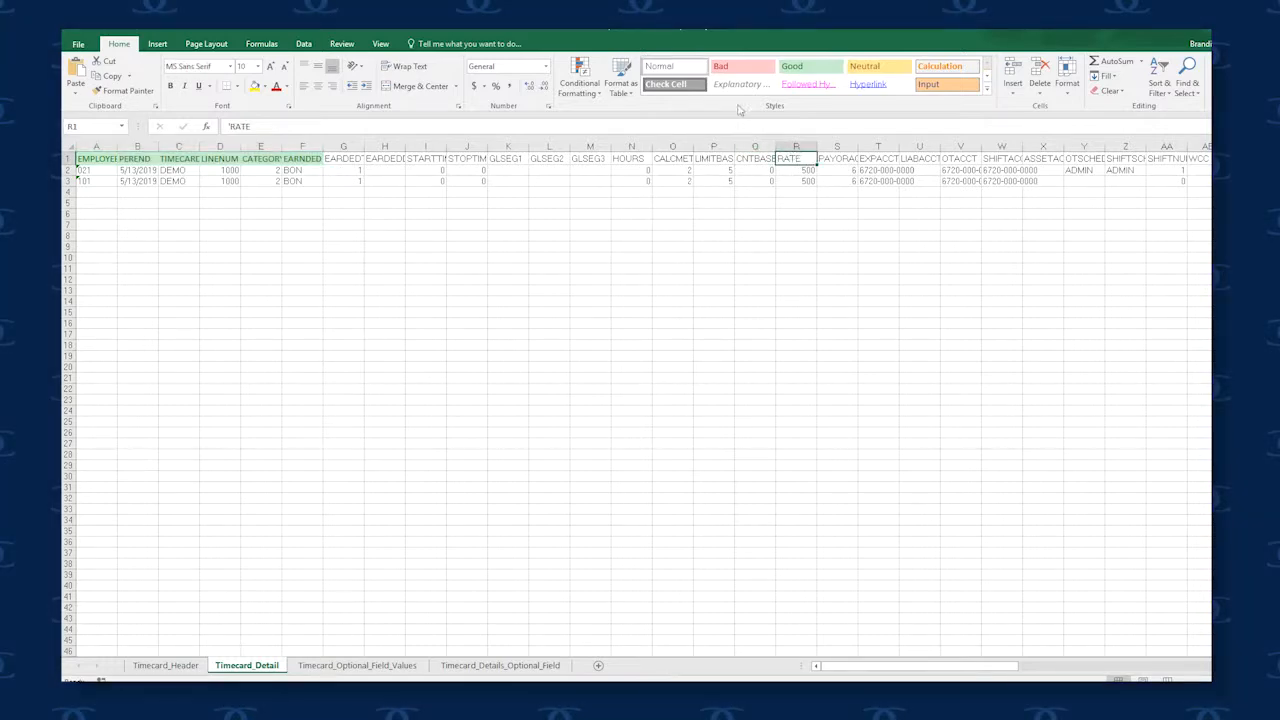
left_click(806, 72)
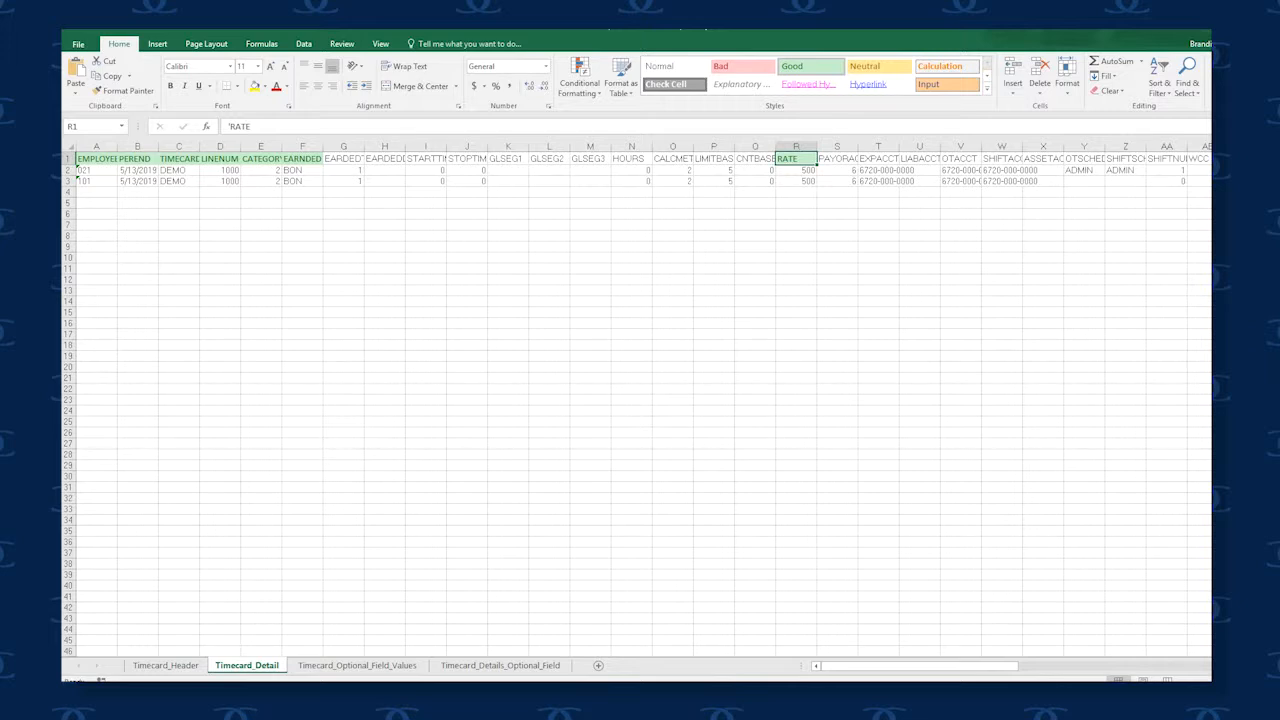
left_click(878, 158)
left_click(868, 66)
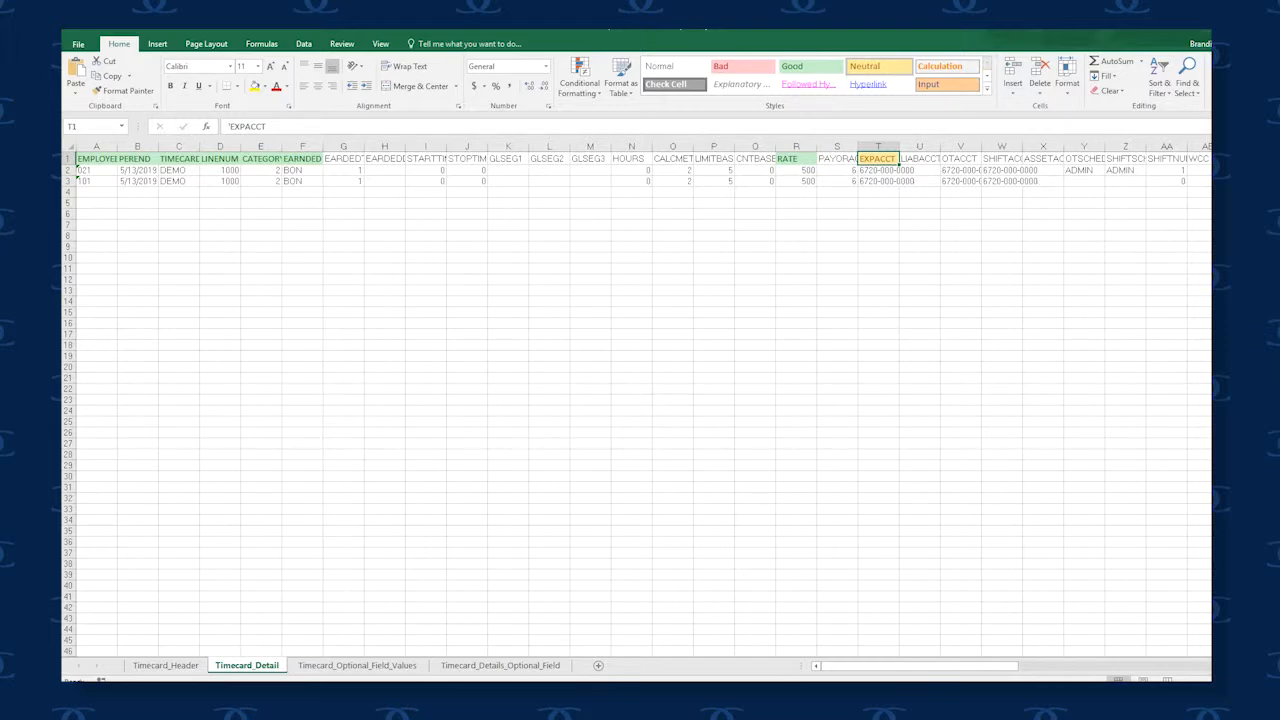
Delete the unused columns on Timecard_Detail, keeping only EMPLOYEE through EARNDED, RATE and EXPACCT
left_click_drag(343, 147, 755, 147)
right_click(690, 181)
left_click(720, 286)
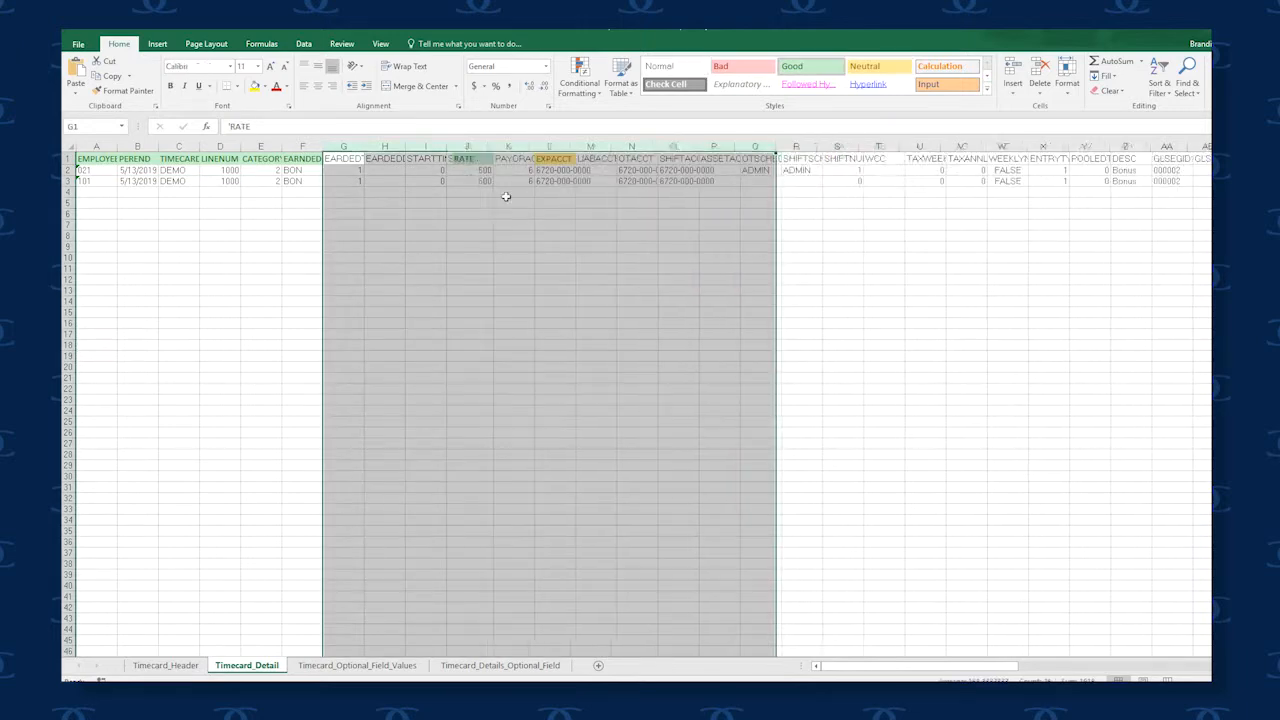
left_click(391, 148)
right_click(391, 148)
left_click(428, 253)
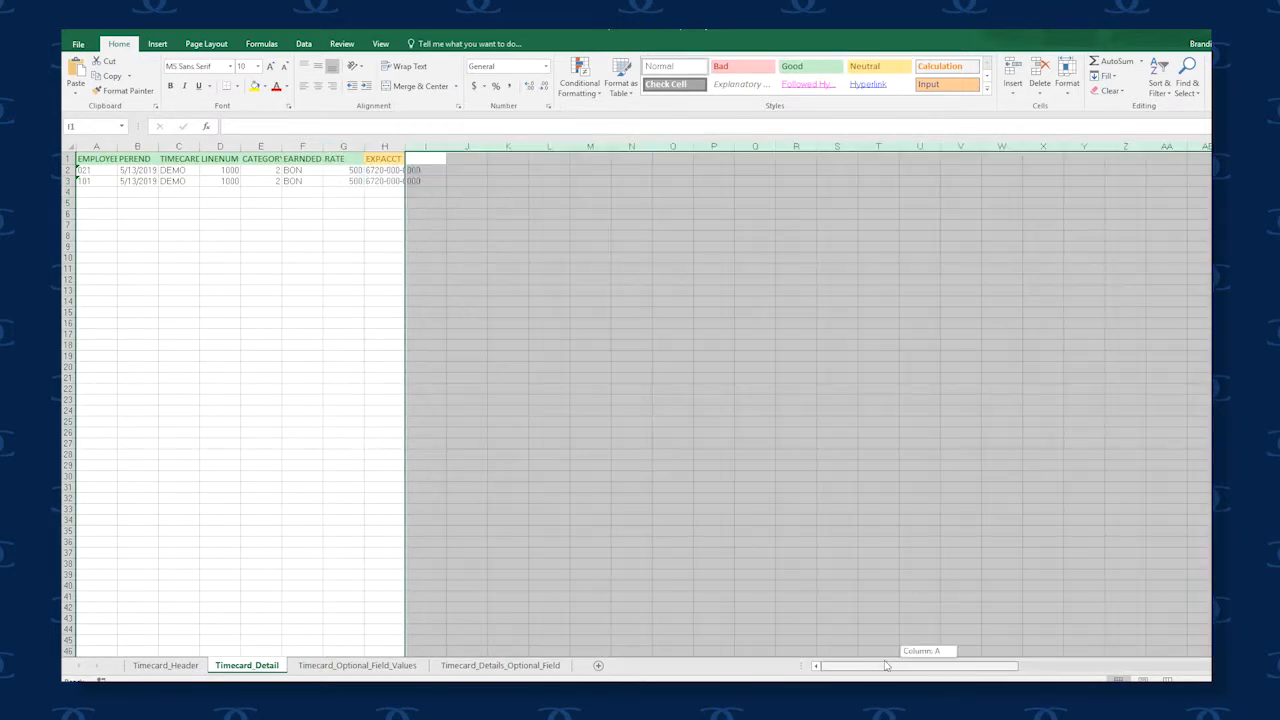
left_click(394, 244)
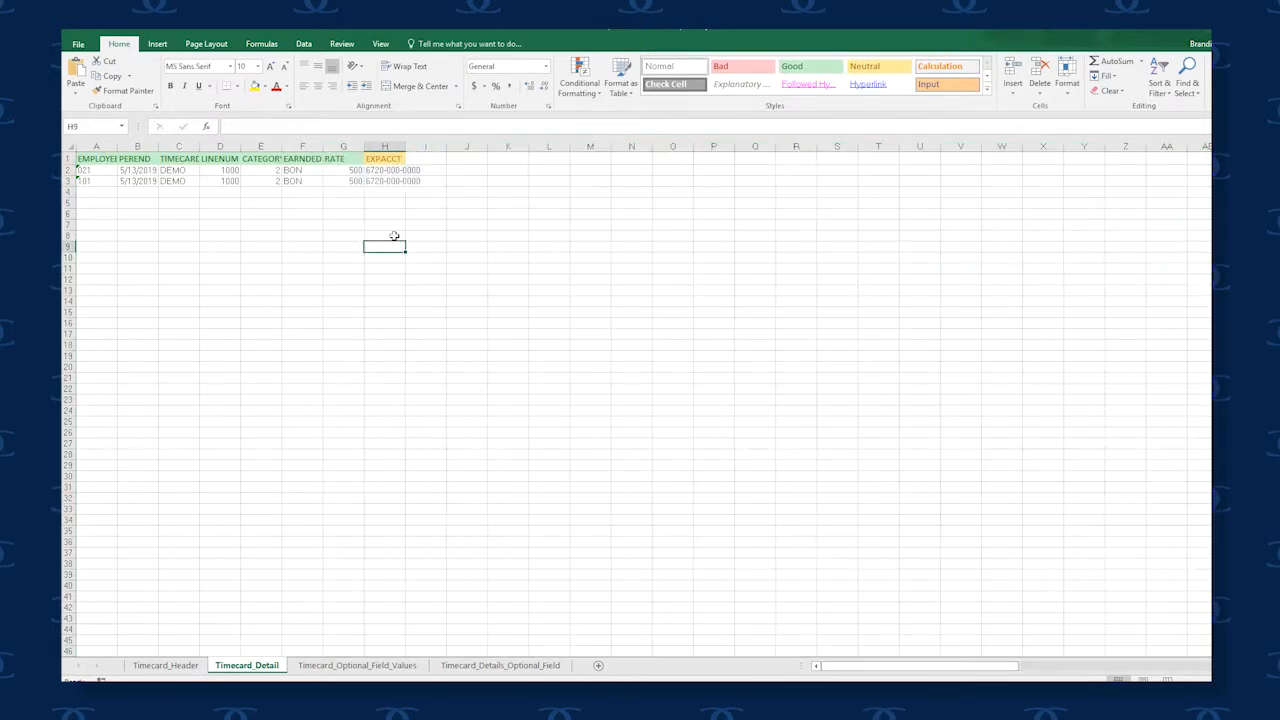
Paste the copied new timecard rows starting at cell A4 of the Timecard_Header sheet
left_click(384, 157)
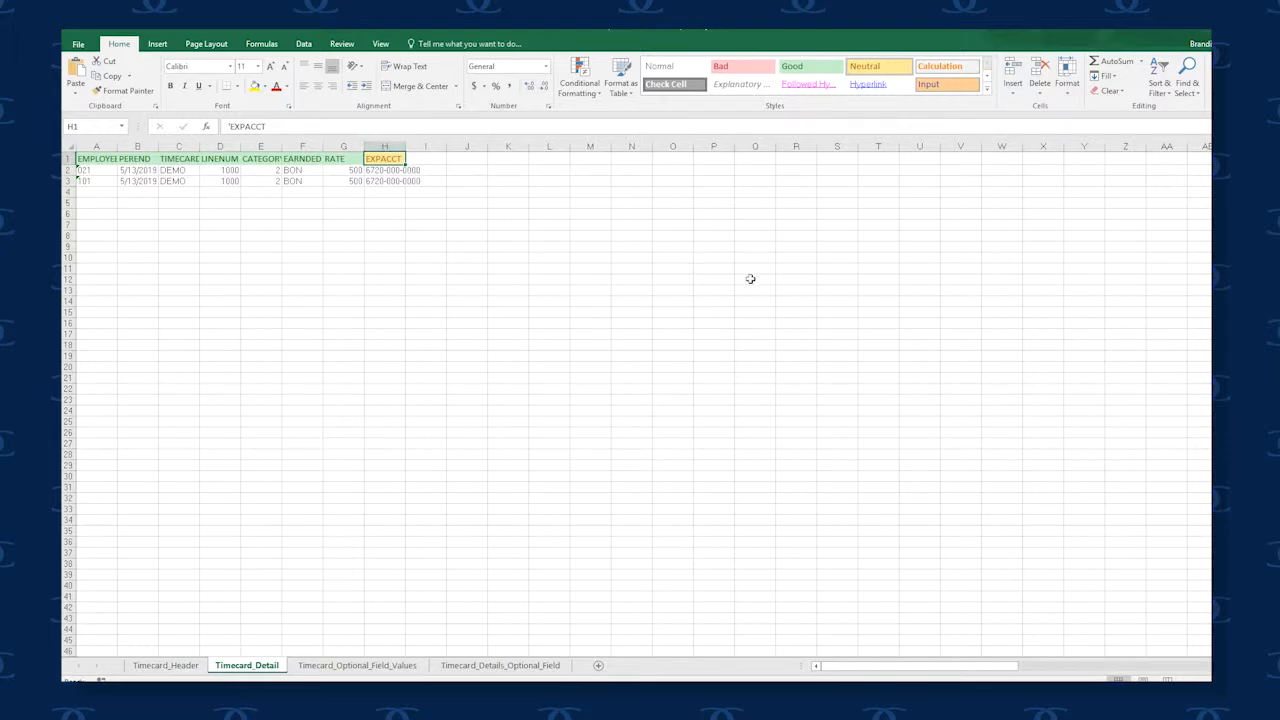
key("ctrl+Page_Up")
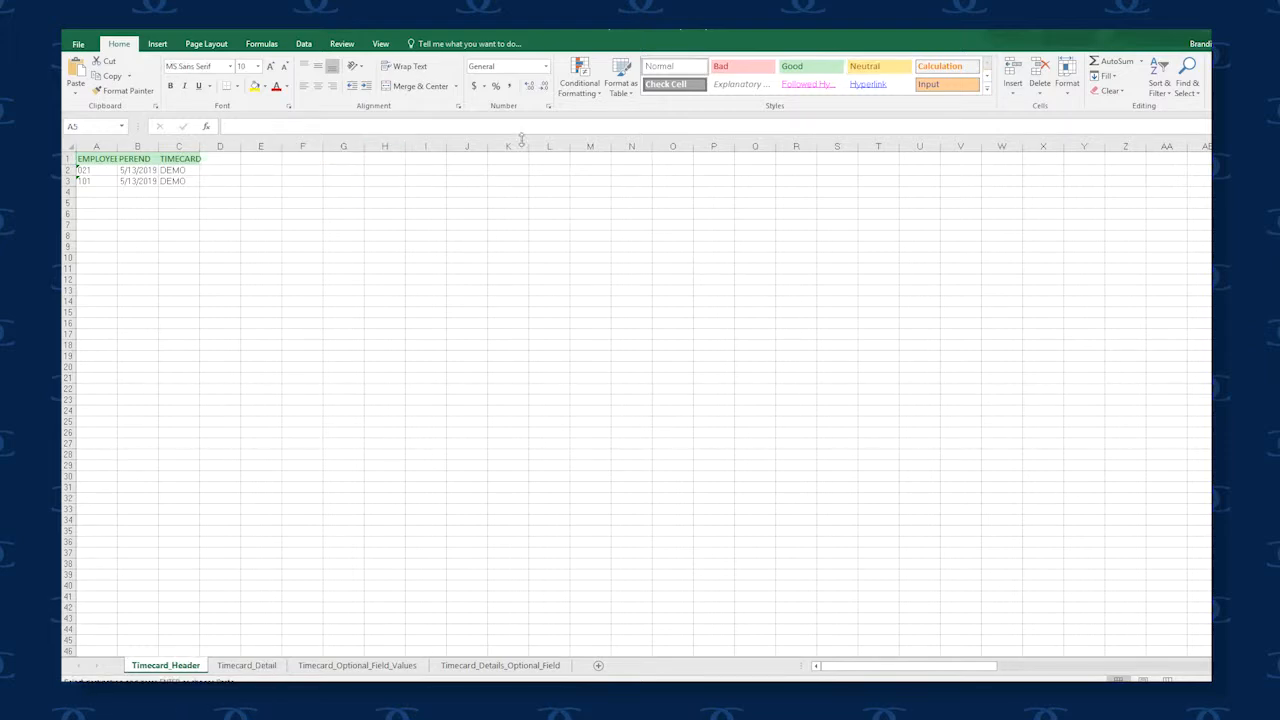
left_click(100, 191)
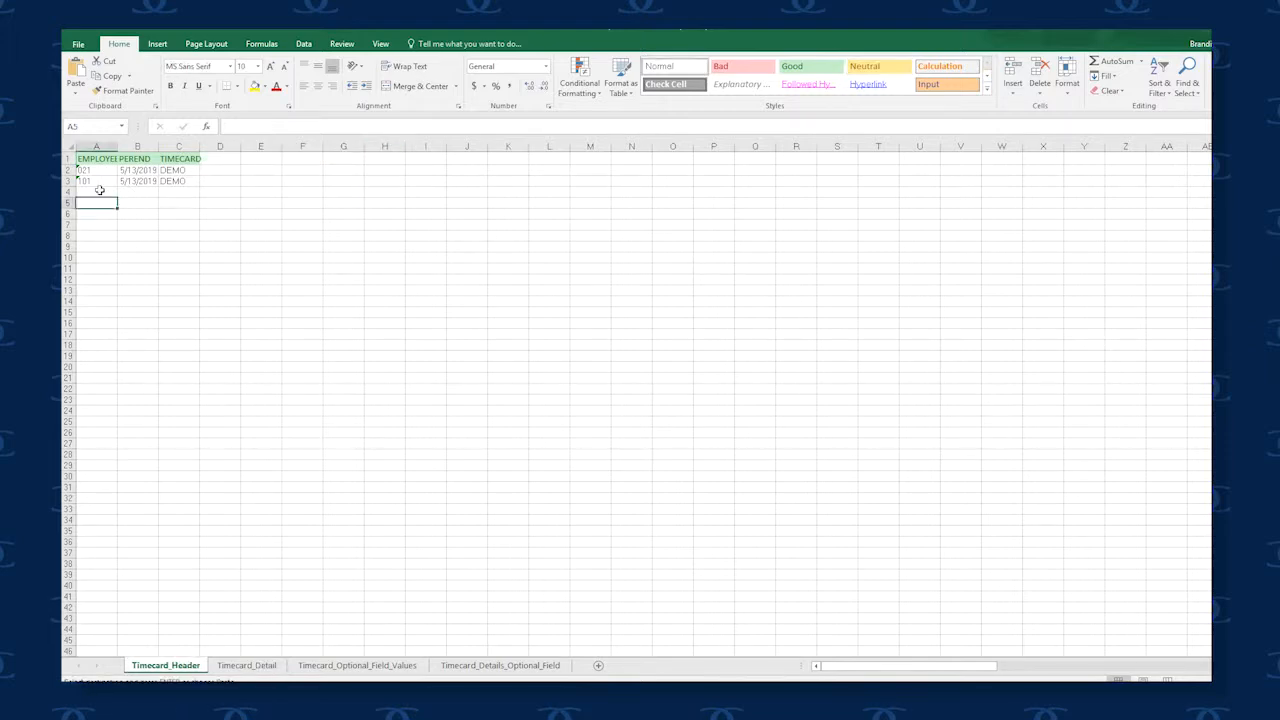
right_click(100, 191)
left_click(127, 247)
left_click(129, 246)
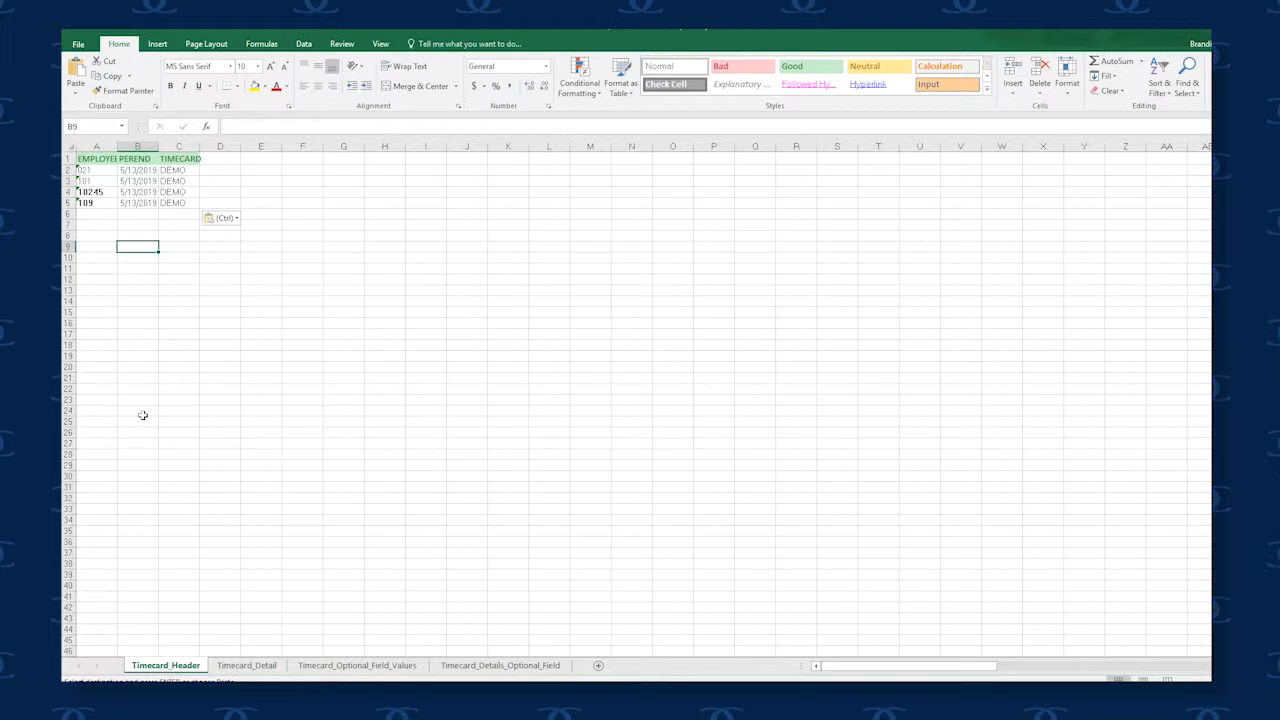
Paste the copied detail rows starting at cell A4 of the Timecard_Detail sheet
left_click(280, 697)
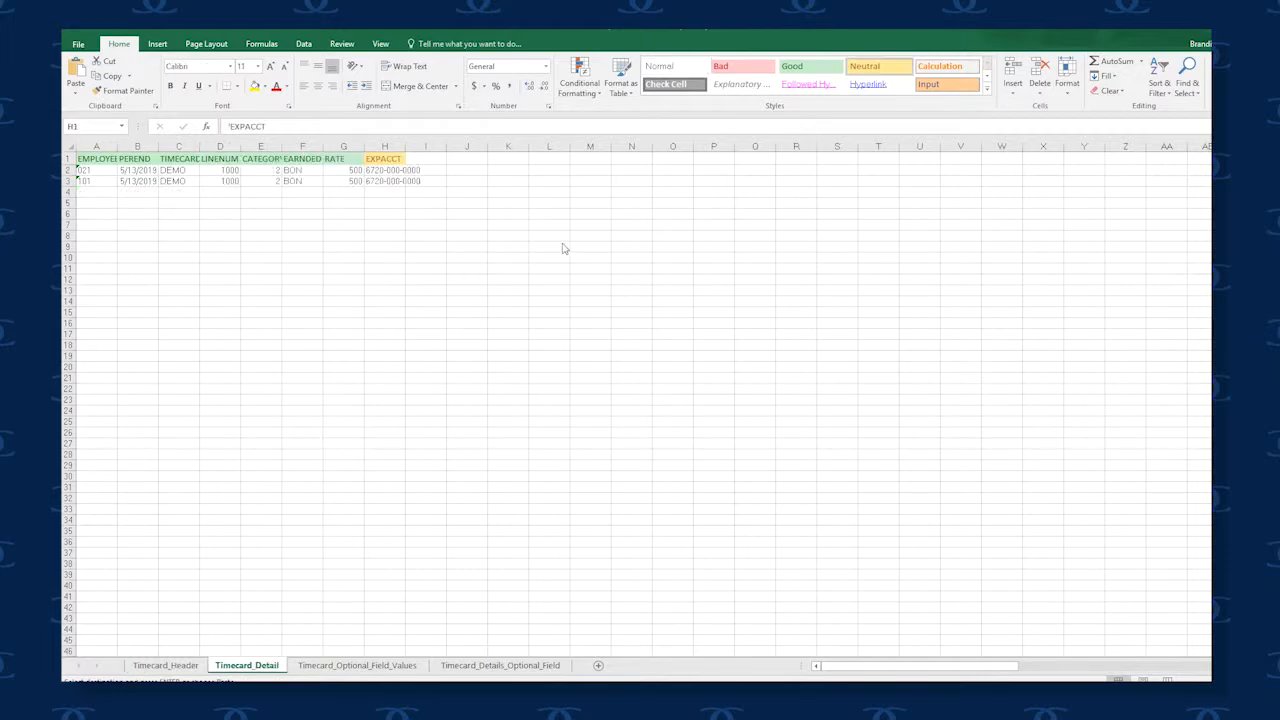
left_click(96, 191)
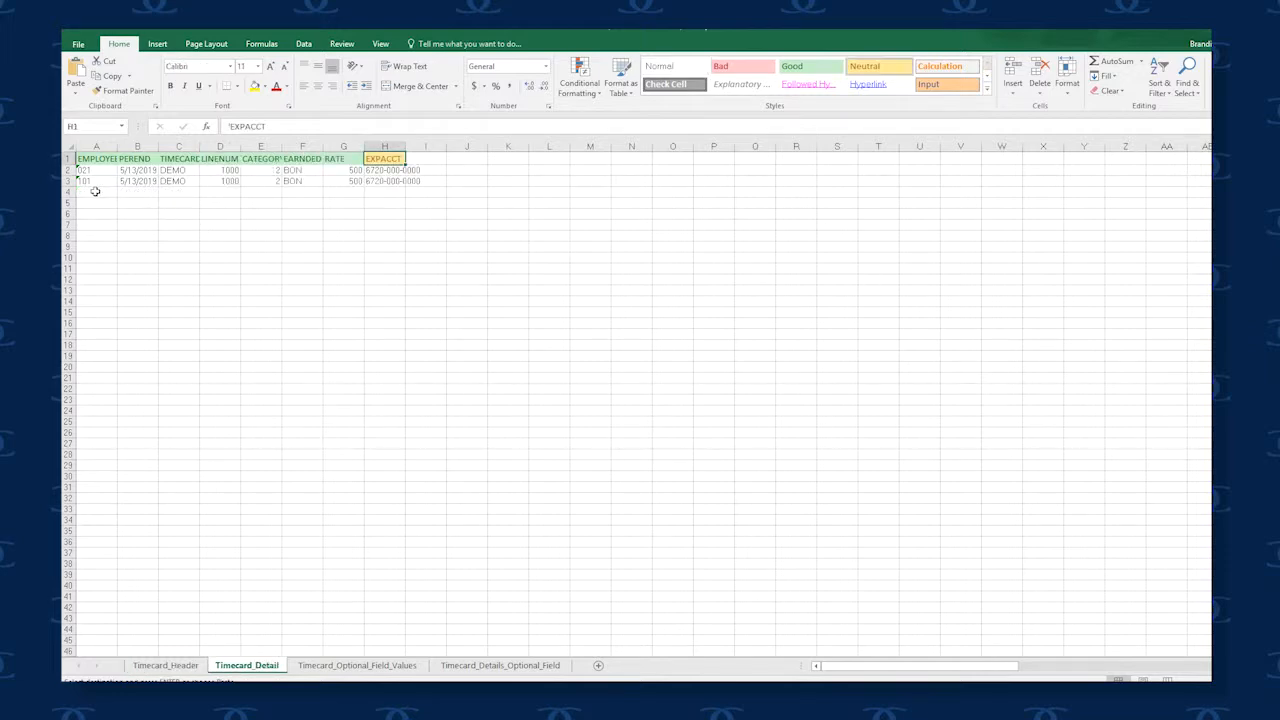
right_click(95, 191)
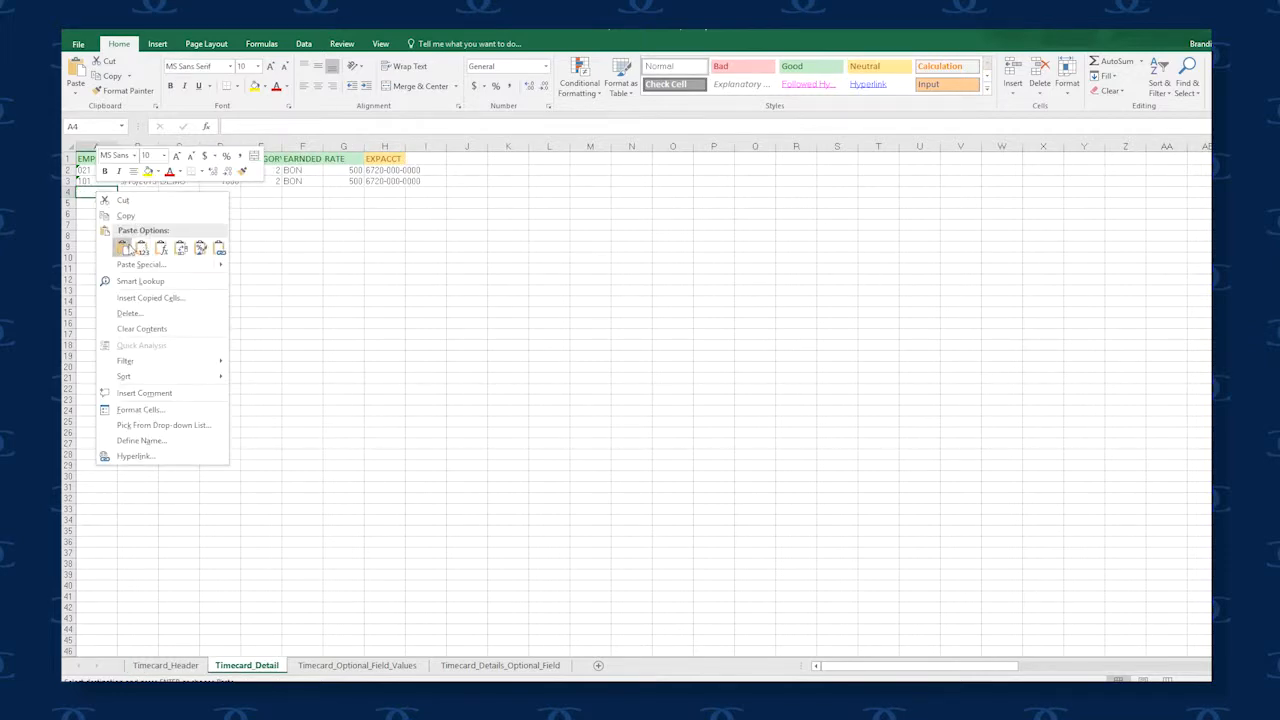
left_click(128, 244)
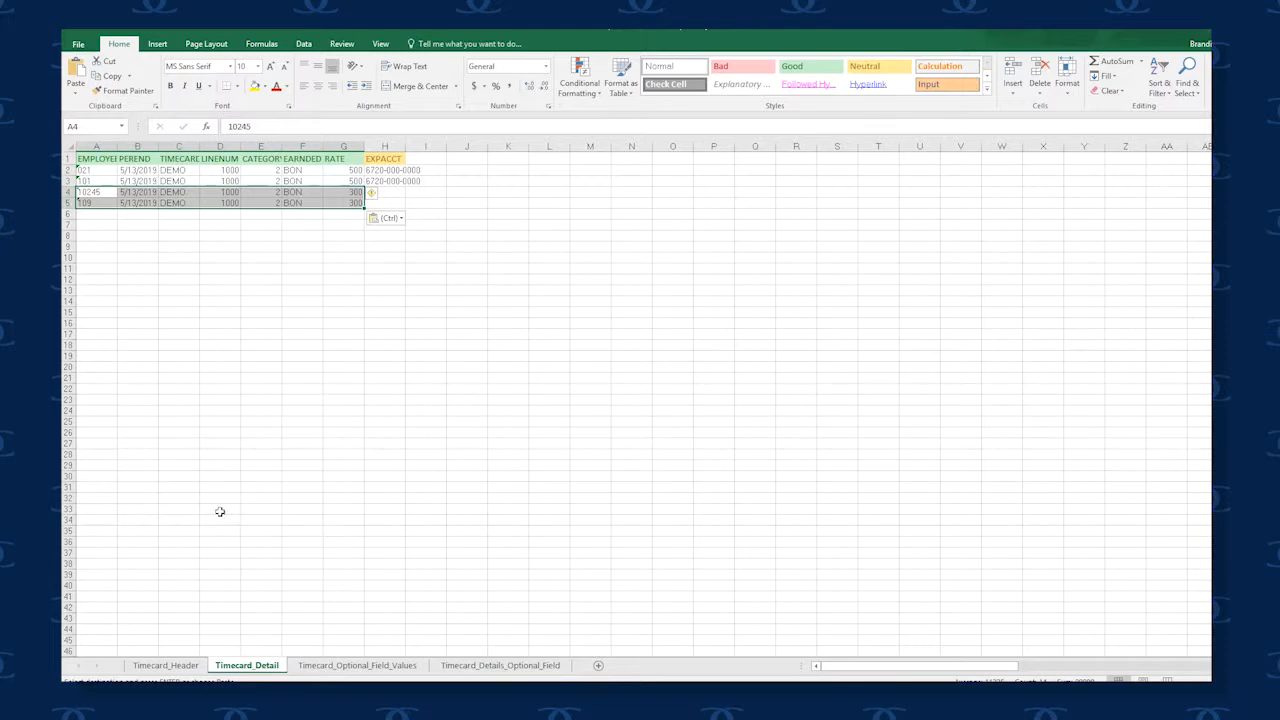
Save the workbook, continuing past the compatibility check to keep its current format
key("ctrl+s")
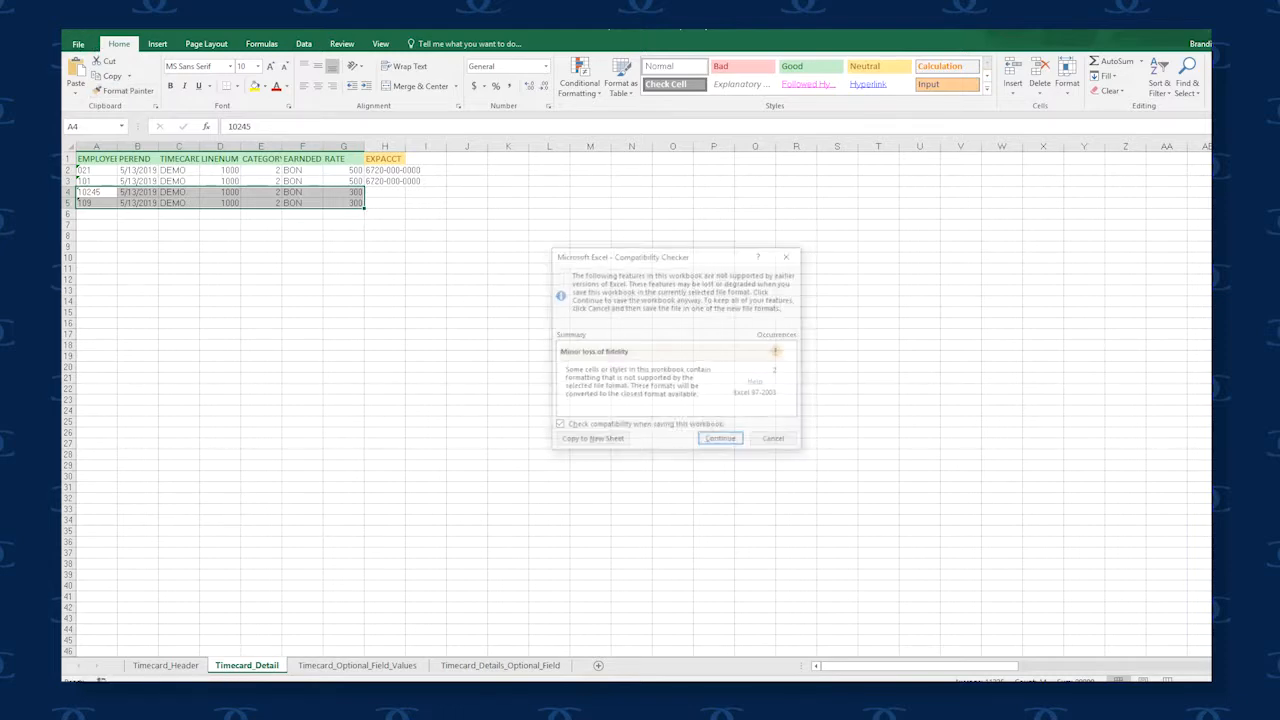
left_click(721, 441)
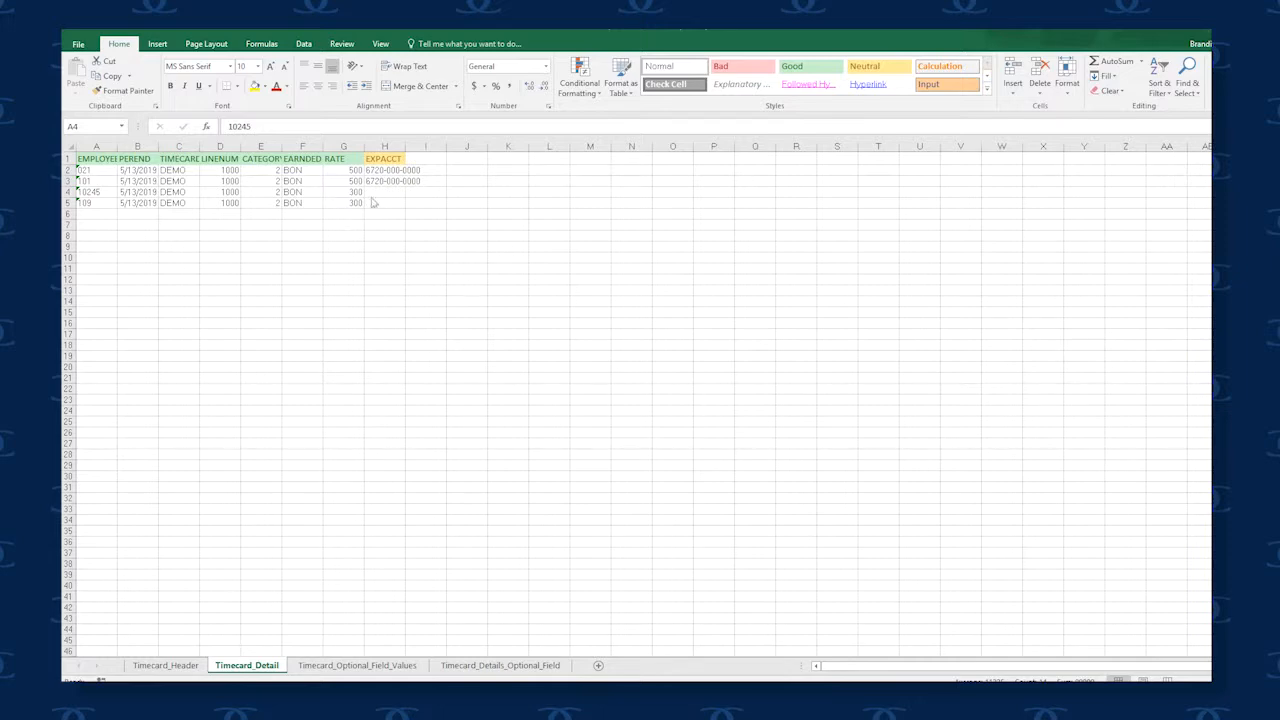
left_click_drag(386, 191, 384, 203)
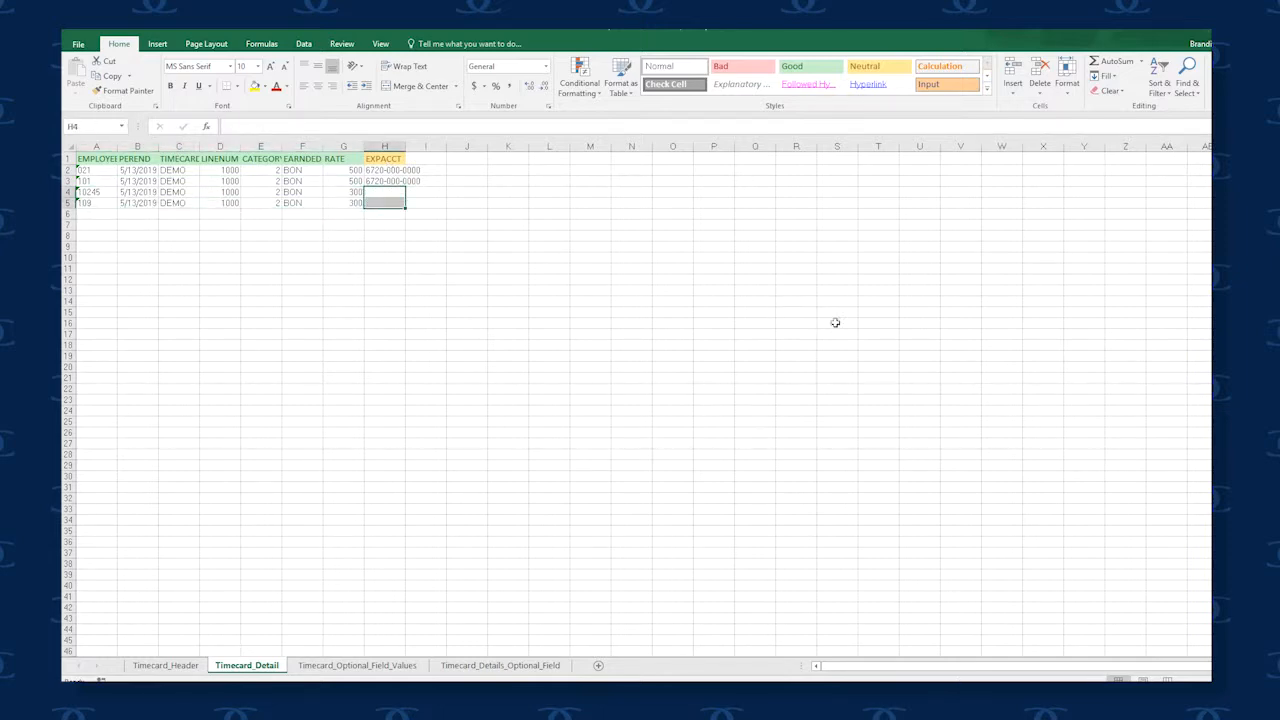
Switch to Sage and open a new payroll timecard from the Timecard List
key("alt+Tab")
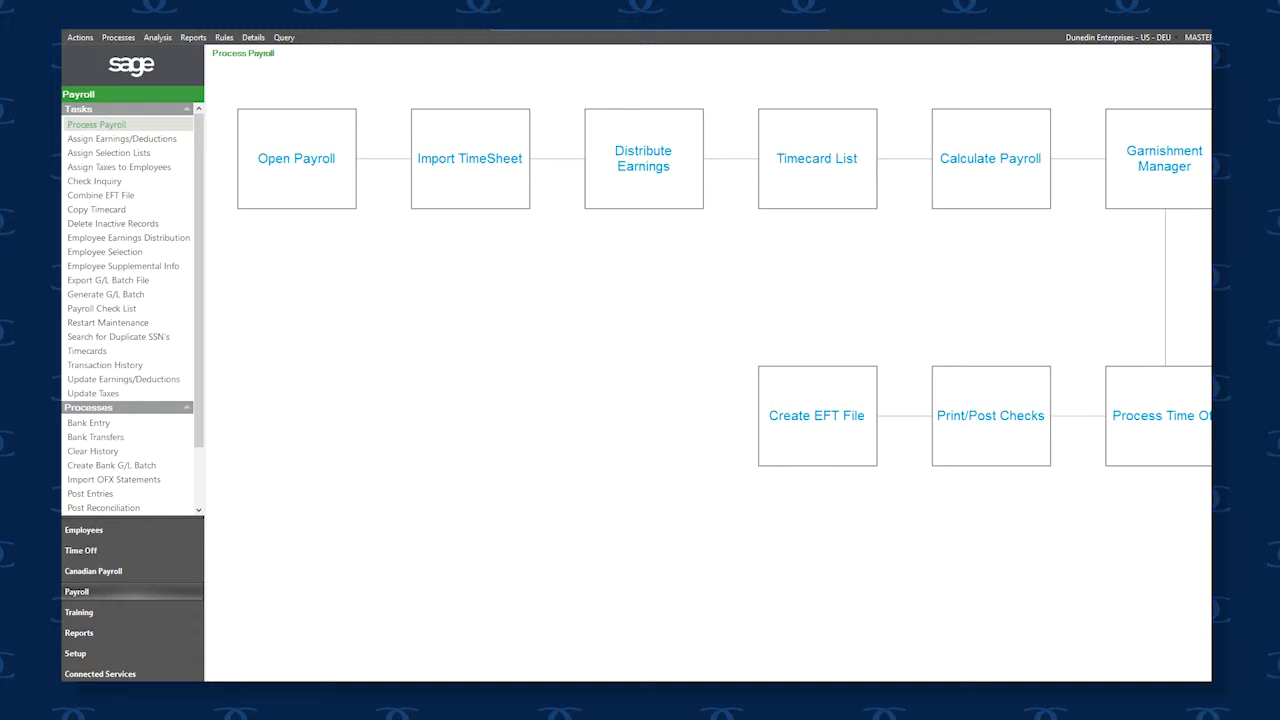
left_click(823, 177)
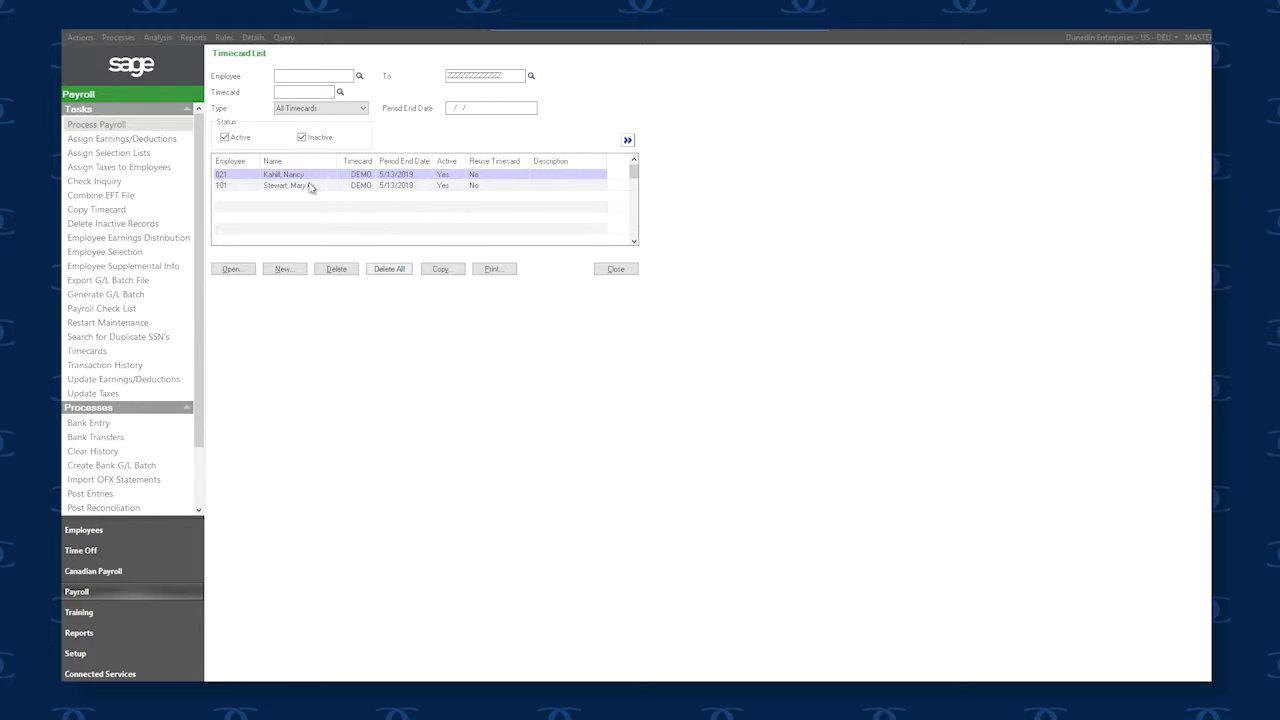
left_click(284, 270)
left_click(285, 270)
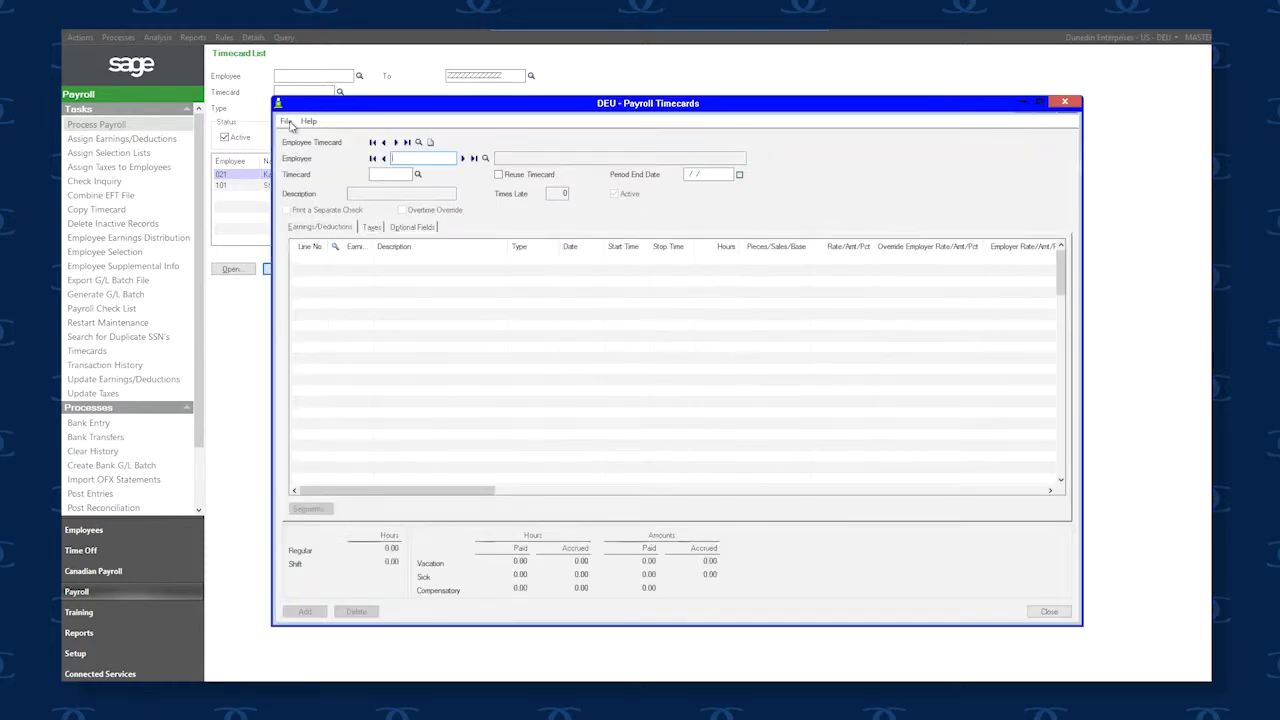
Open the timecard Import dialog with templatebonus.xlsx as the Excel 2000 source file
left_click(287, 121)
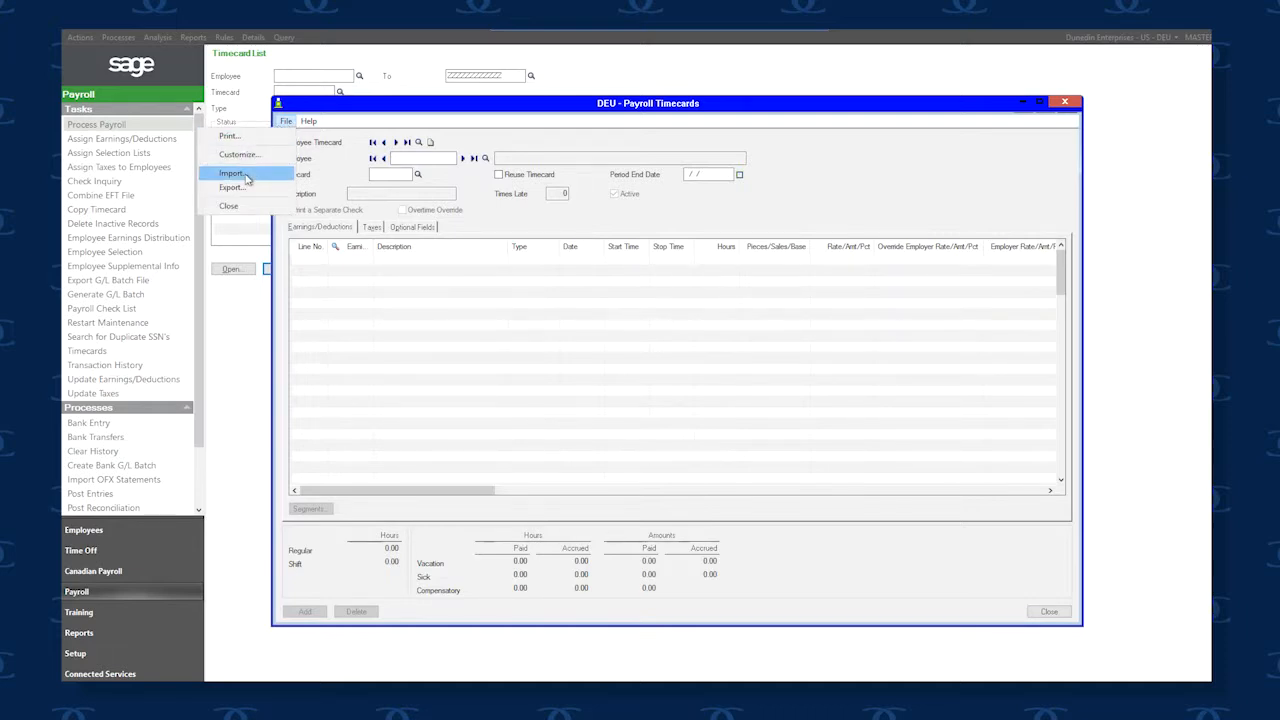
left_click(247, 176)
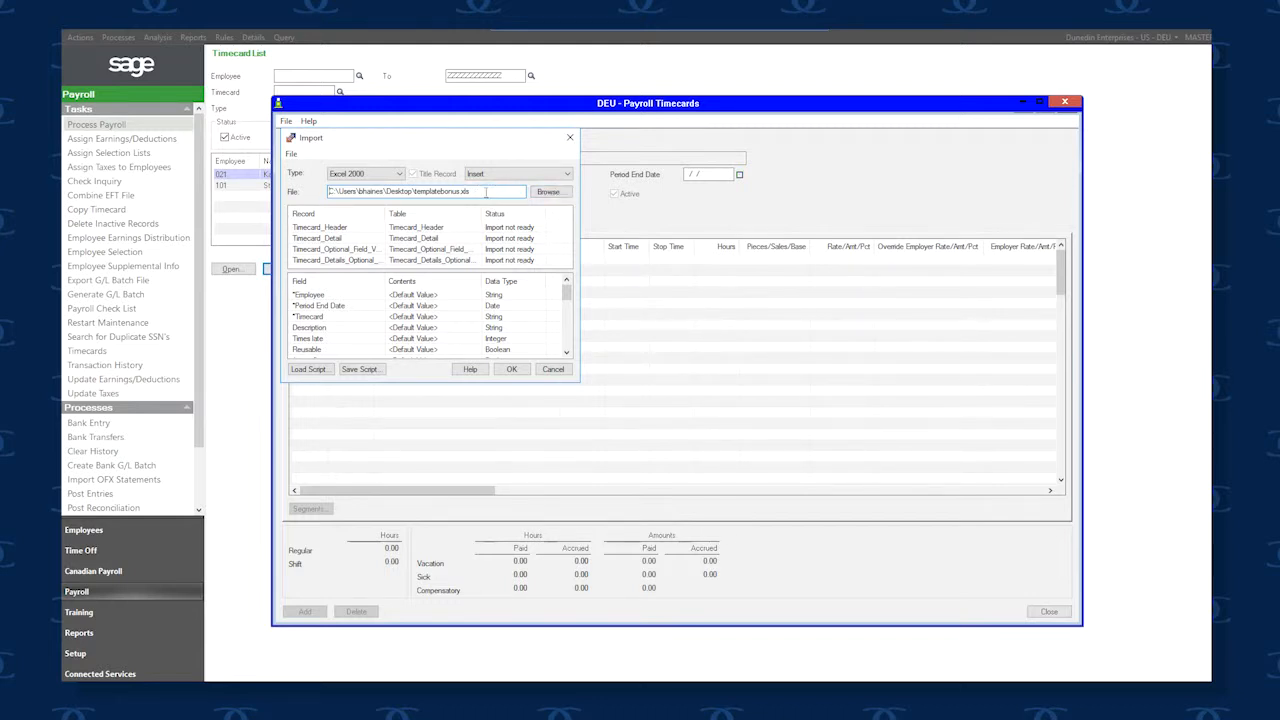
left_click(526, 235)
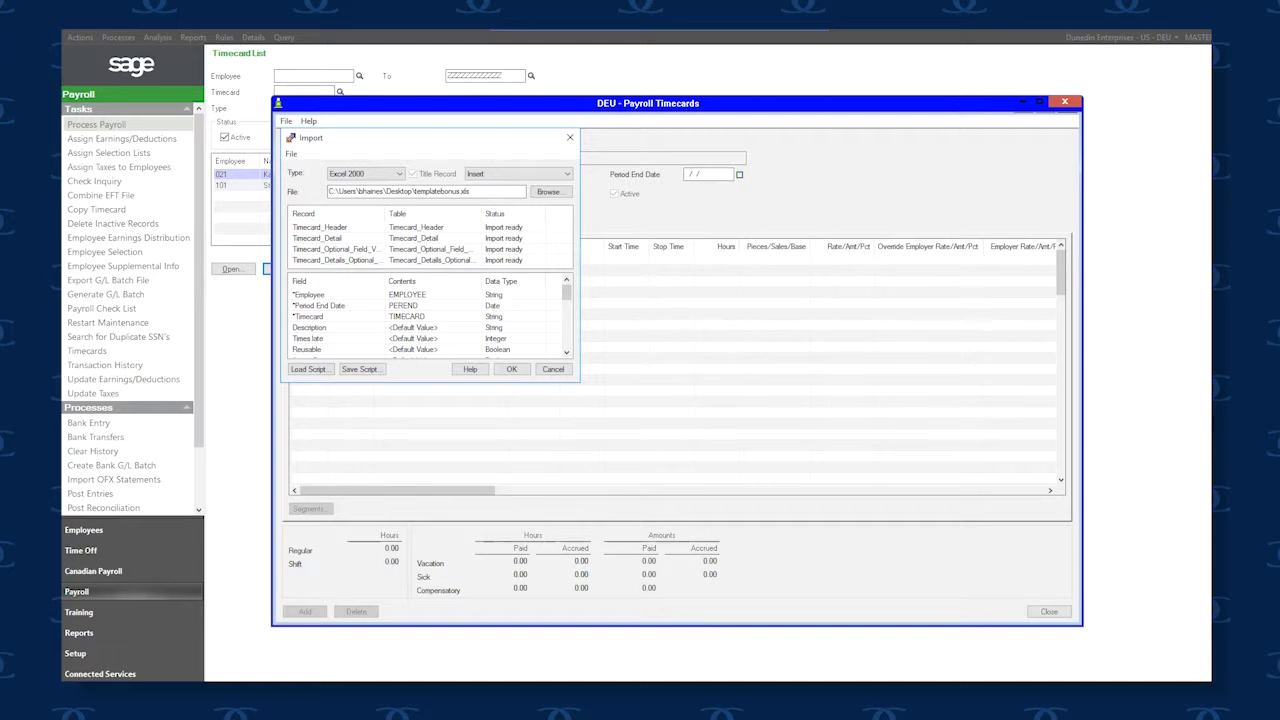
Review the Timecard_Detail field mappings down to the Regular Pay Expense G/L Account field
left_click(397, 240)
scroll(566, 352, "down", 2)
left_click(566, 353)
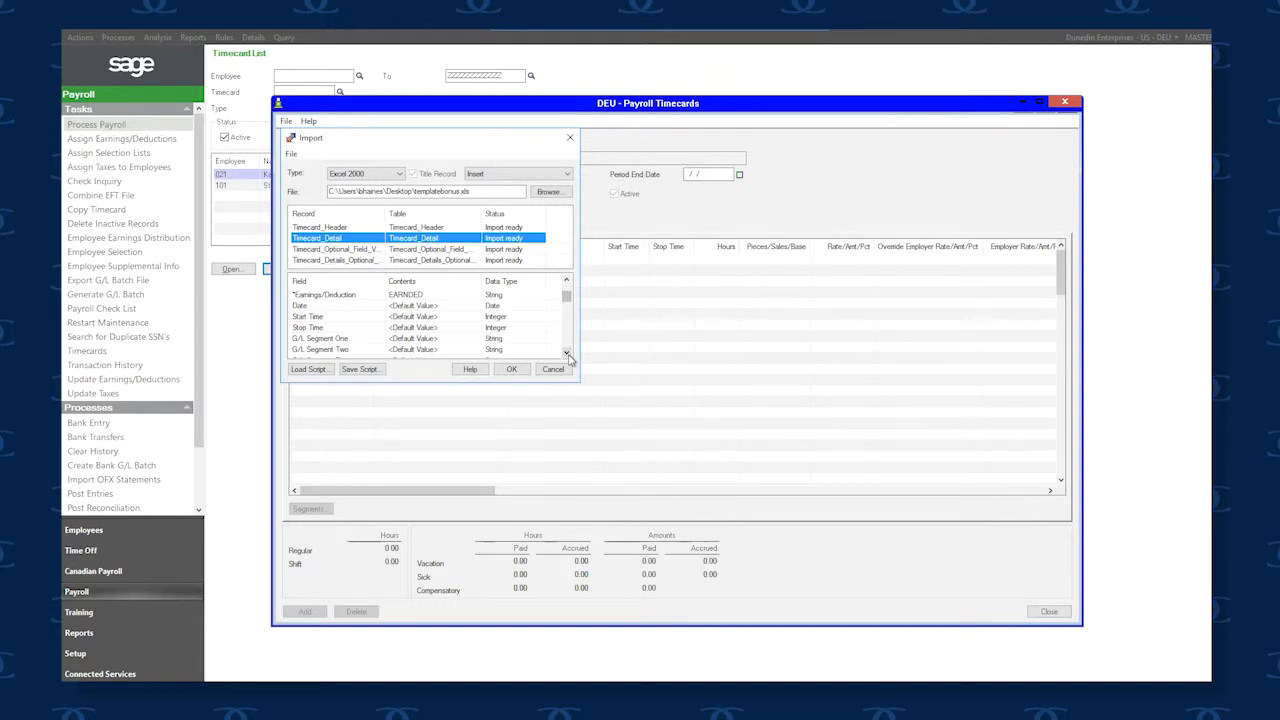
left_click(566, 353)
left_click(566, 353)
left_click(566, 353)
left_click(566, 353)
left_click(566, 353)
left_click(566, 353)
left_click(566, 353)
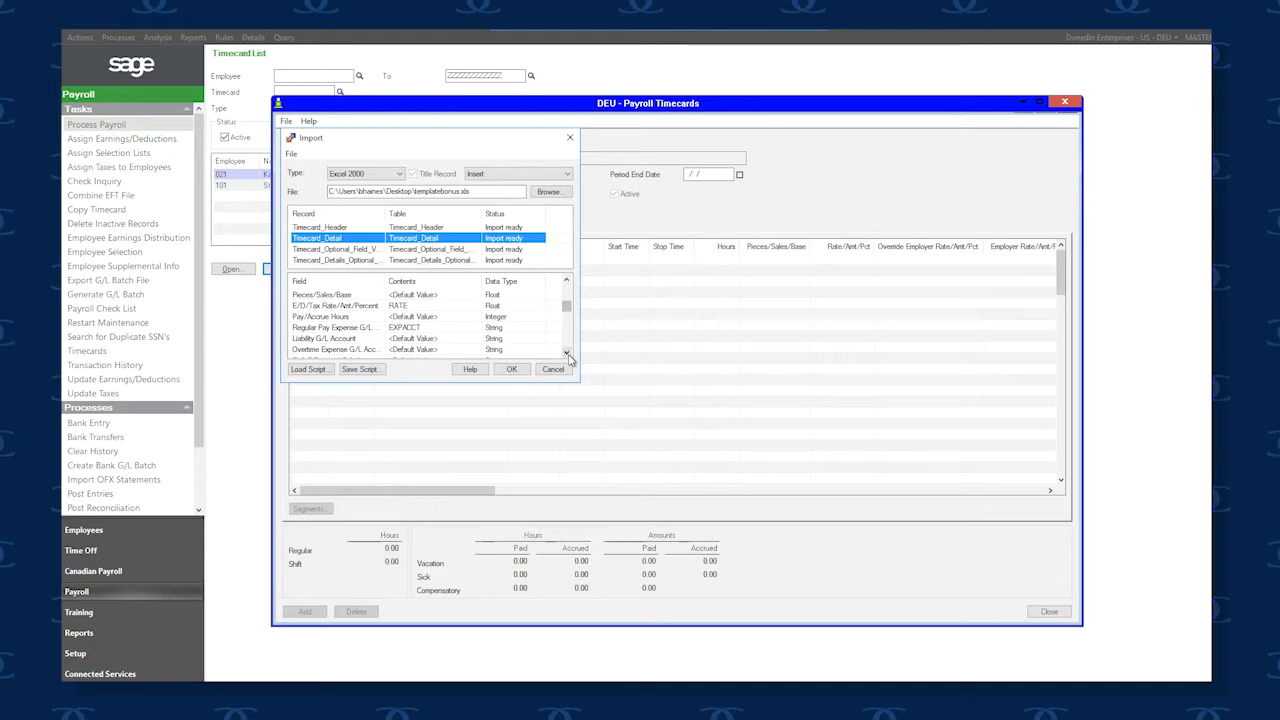
Set the Regular Pay Expense G/L Account field's contents to <Default Value>
left_click(418, 328)
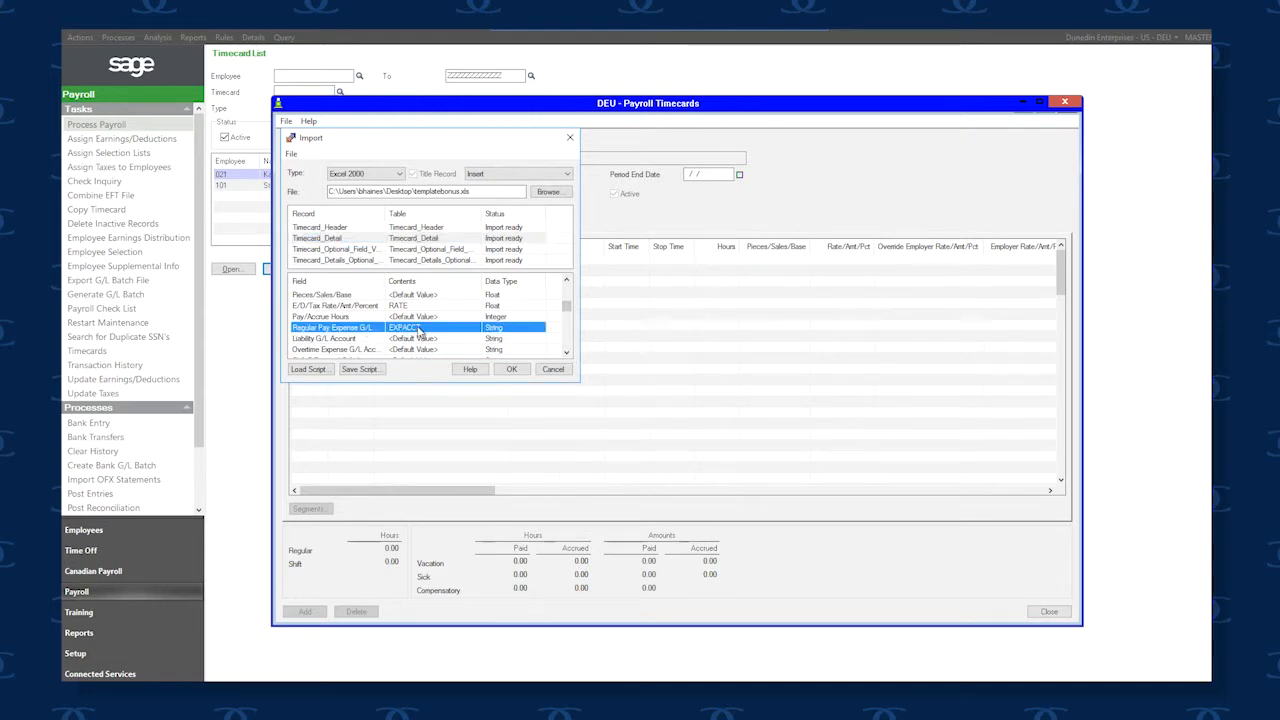
left_click(418, 328)
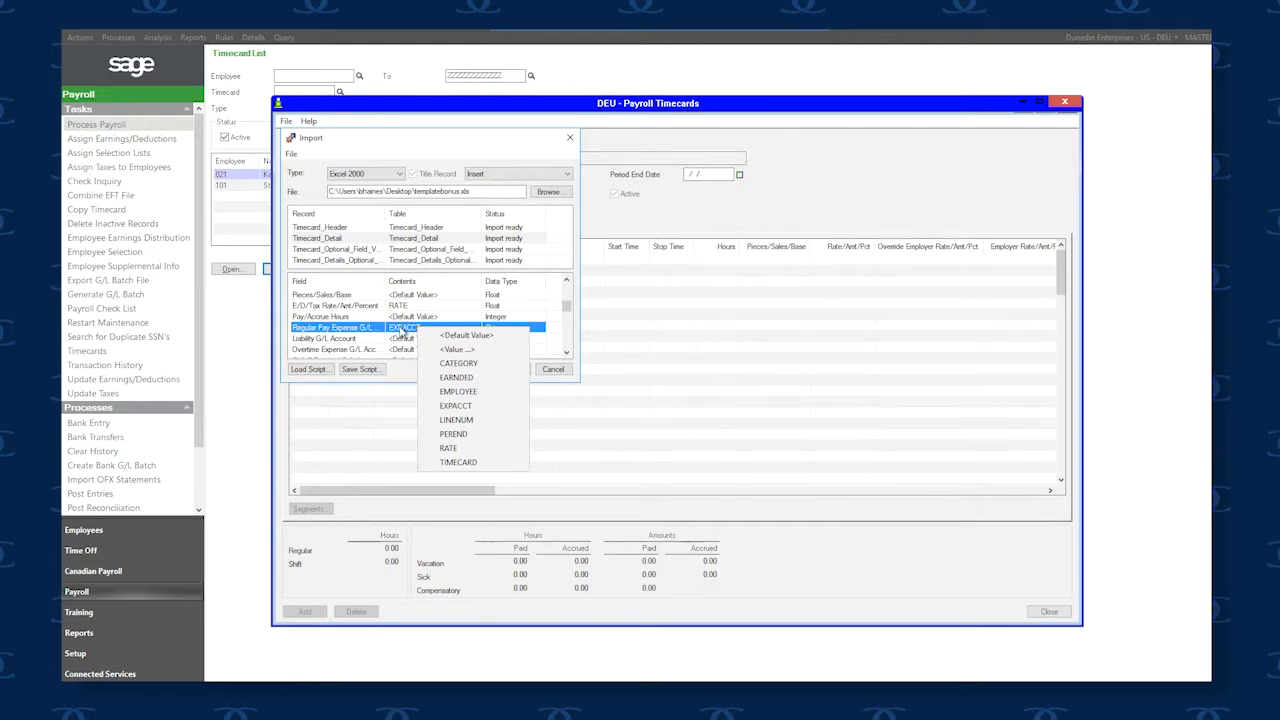
left_click(462, 338)
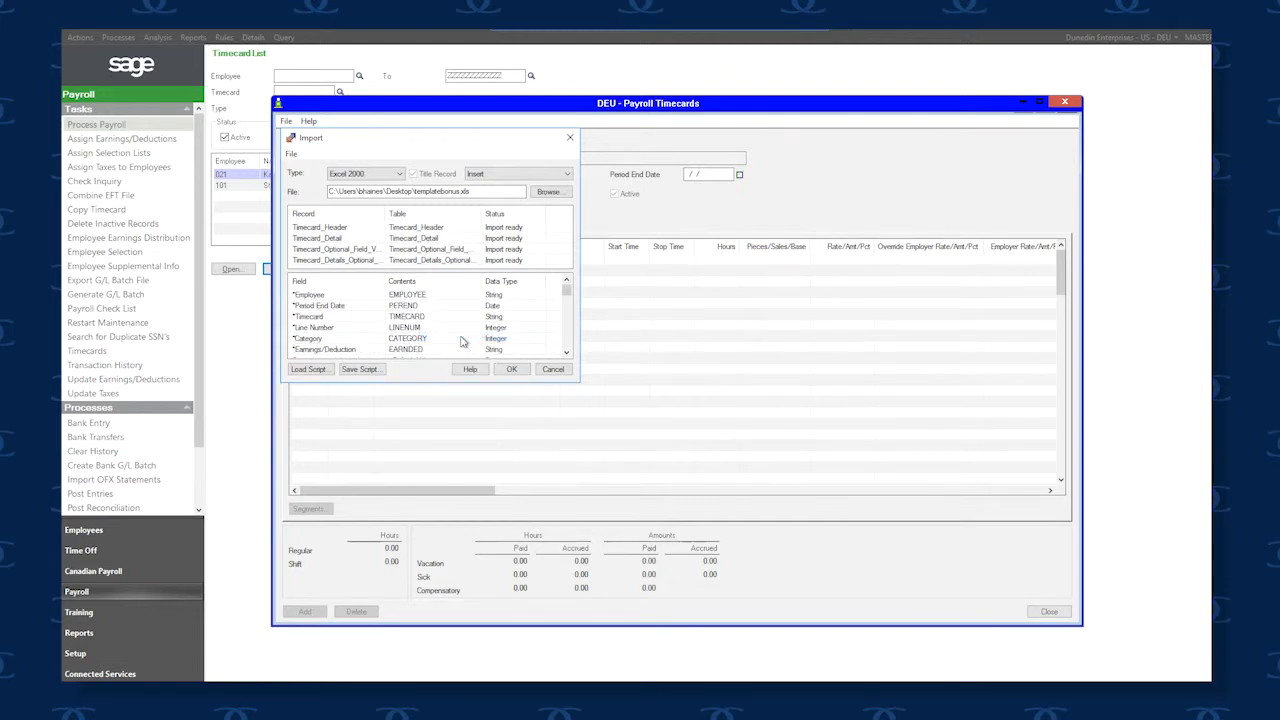
Run the timecard import from templatebonus.xlsx with the adjusted mappings and close the import results message
left_click(566, 353)
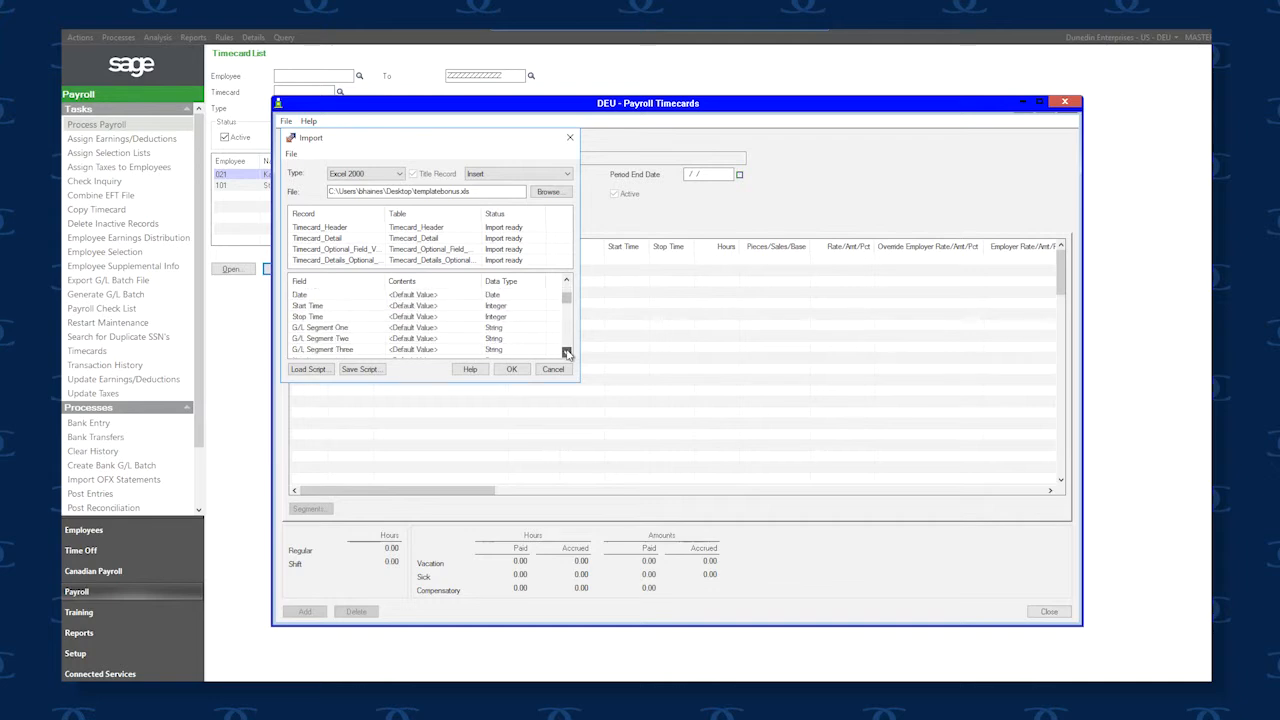
left_click(566, 353)
left_click(566, 353)
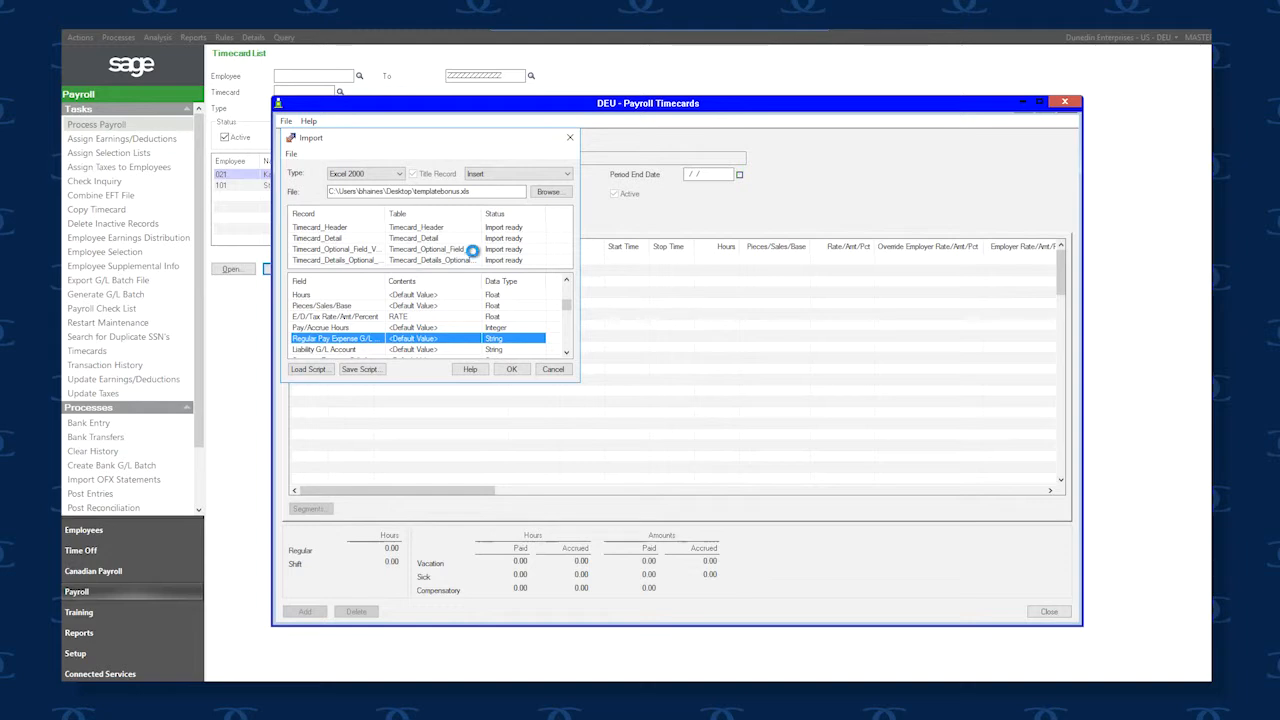
left_click(511, 369)
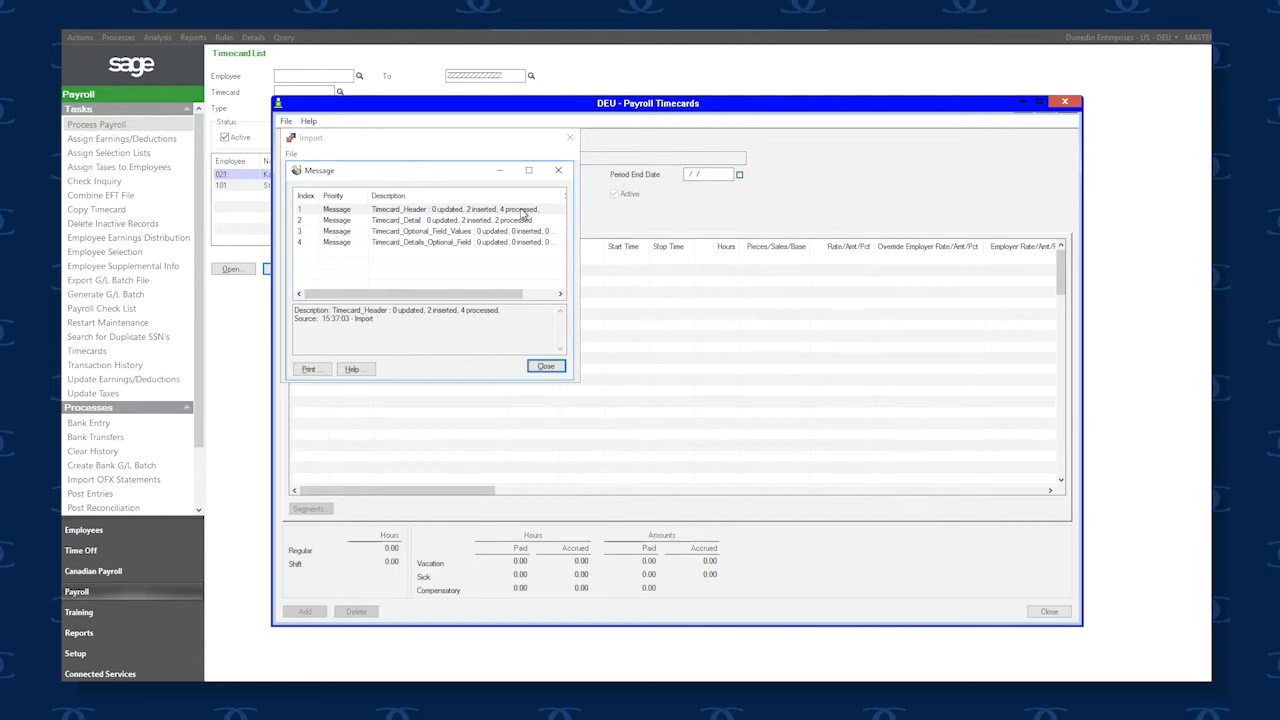
left_click(545, 366)
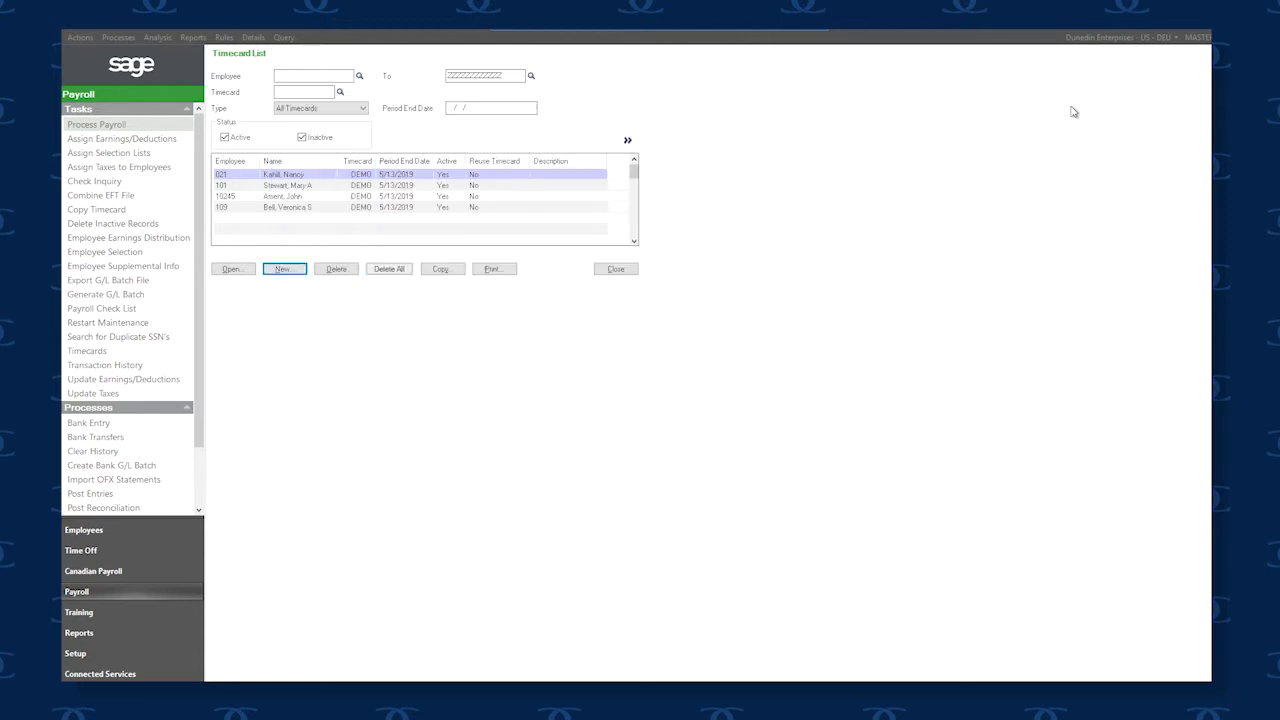
Close the timecard entry window and open the third employee's imported DEMO timecard from the Timecard List
left_click(1065, 103)
left_click(284, 198)
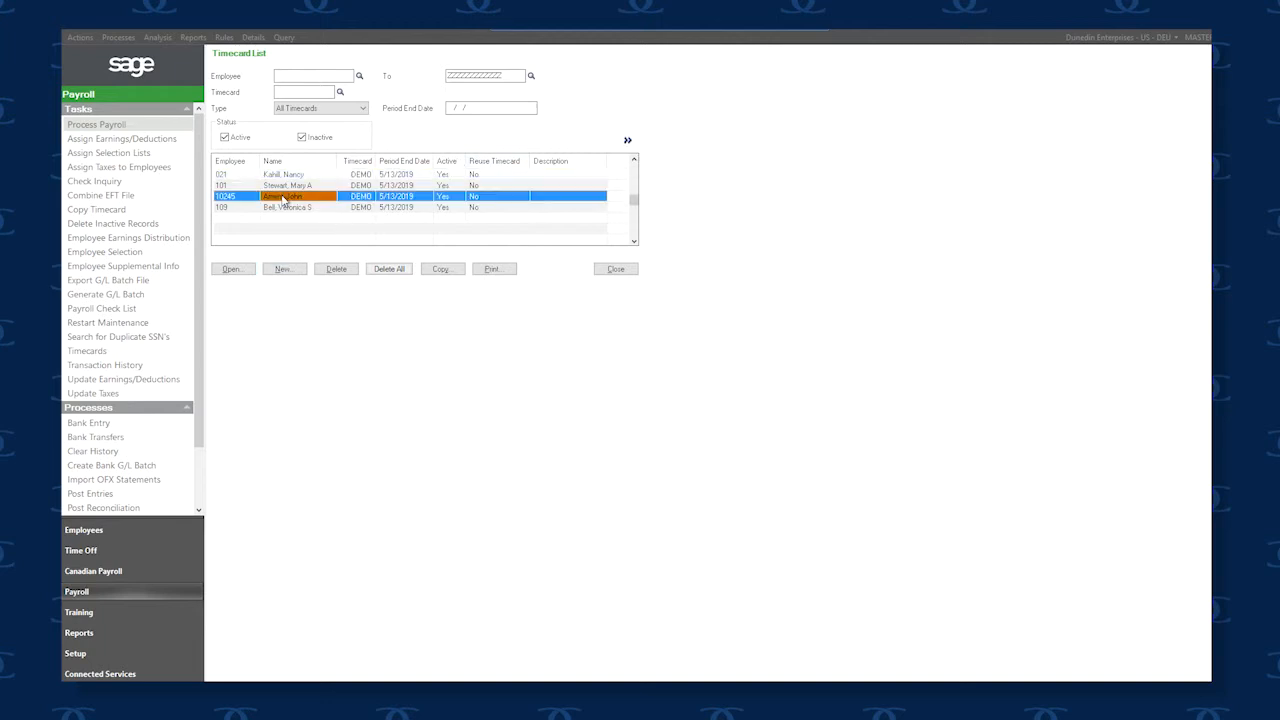
double_click(293, 200)
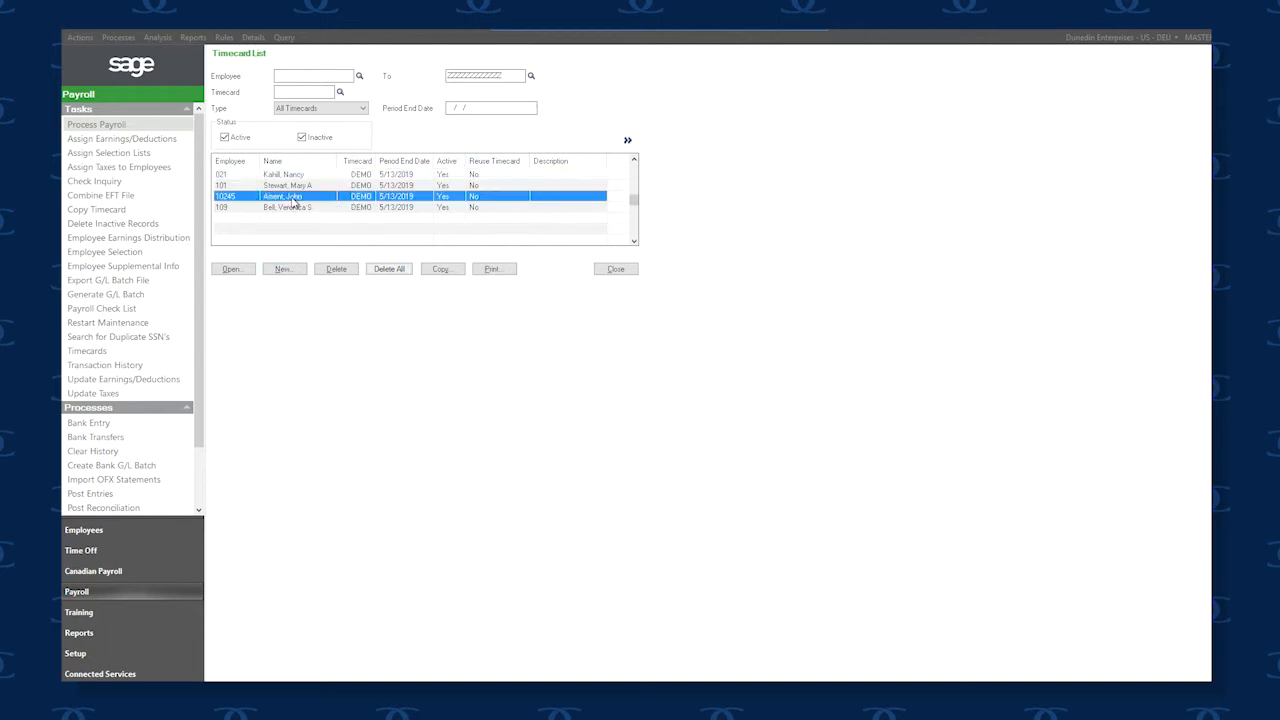